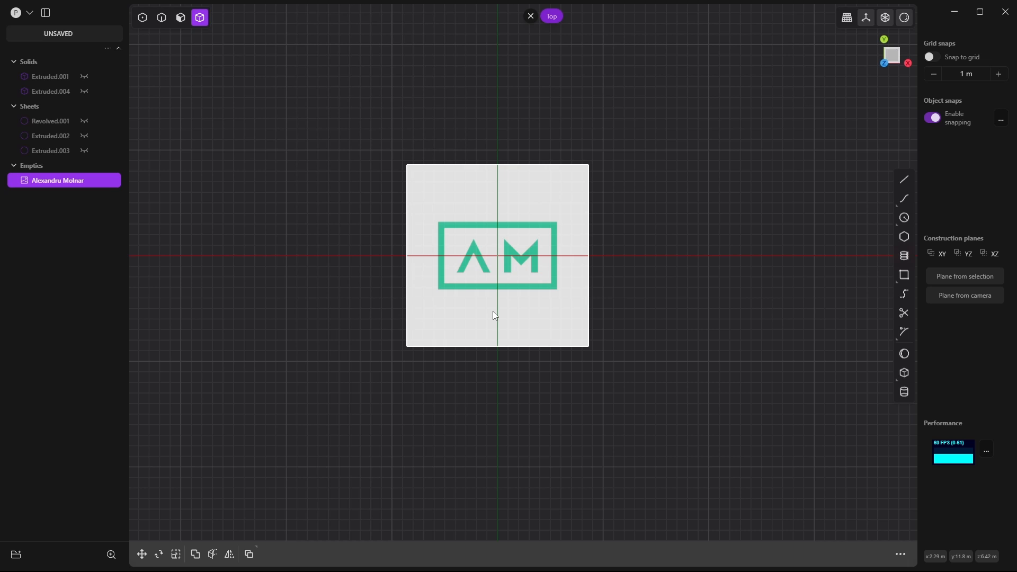
Rotate the reference image 90 degrees about the X axis so it stands upright
left_click(470, 312)
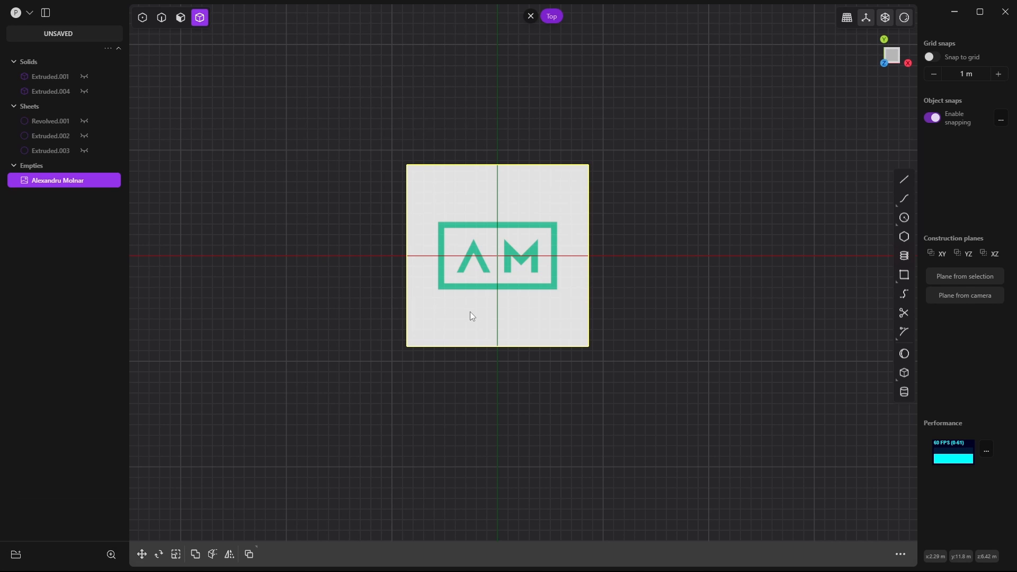
key("r")
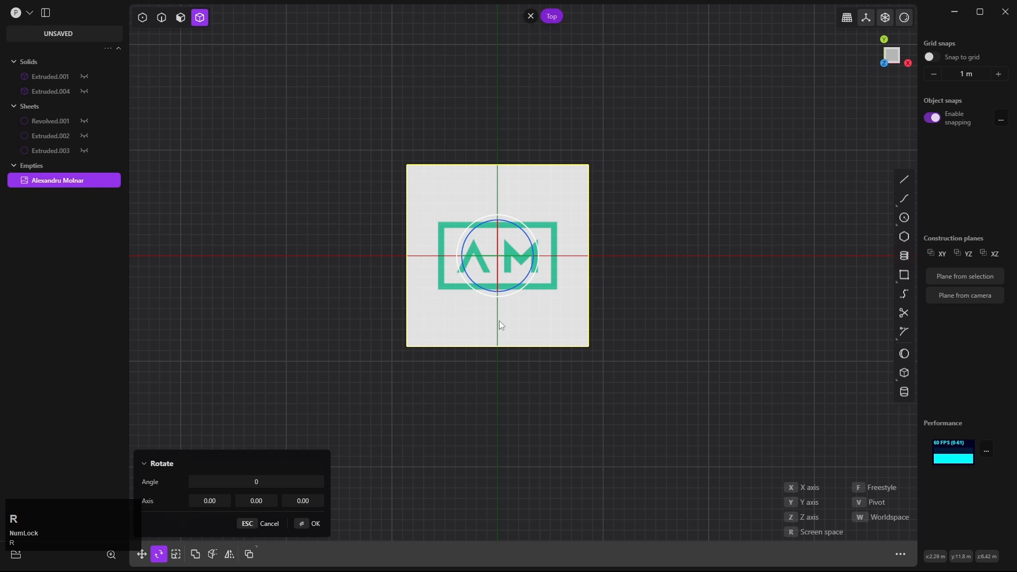
middle_click_drag(491, 326, 537, 253)
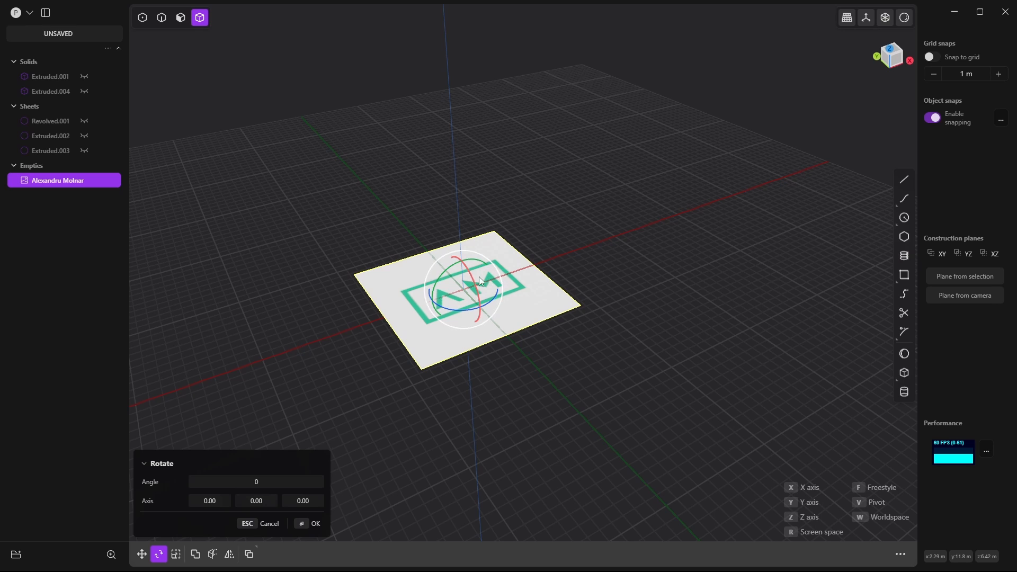
left_click_drag(468, 269, 490, 286)
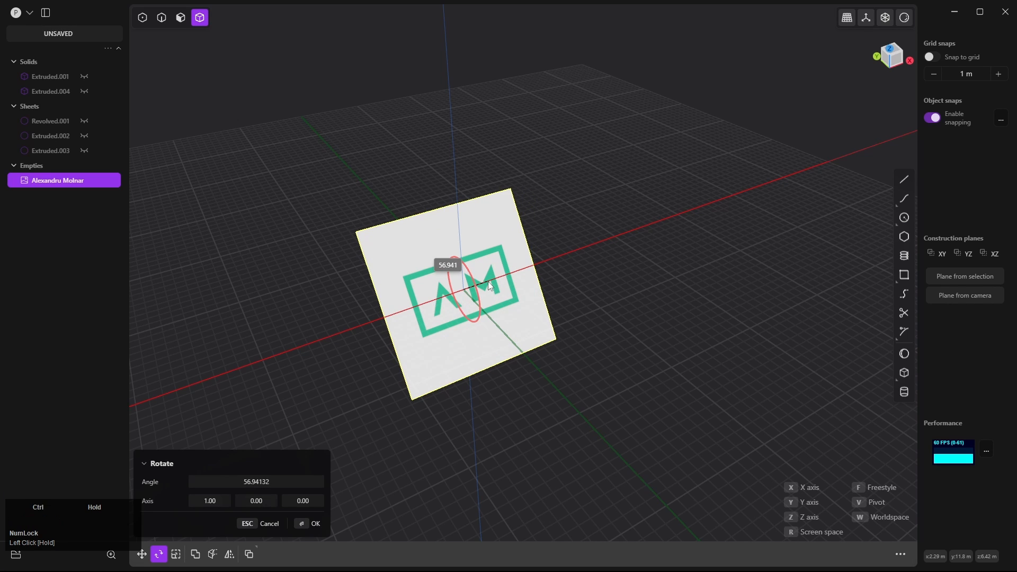
left_click_drag(488, 282, 488, 294)
Rotate the upright reference image freehand about its vertical axis and apply the rotation
middle_click_drag(605, 277, 439, 323)
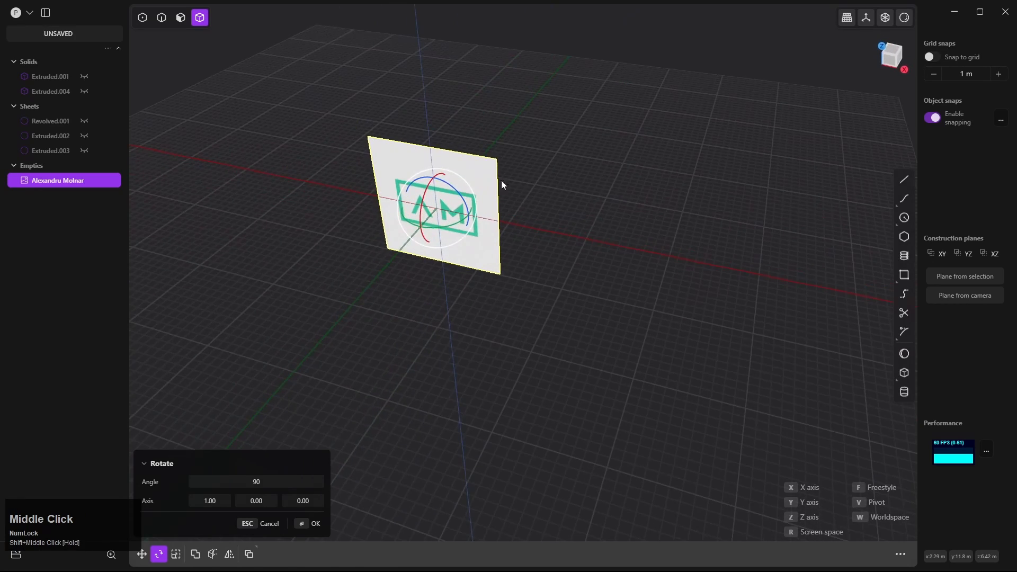
middle_click_drag(502, 184, 489, 291)
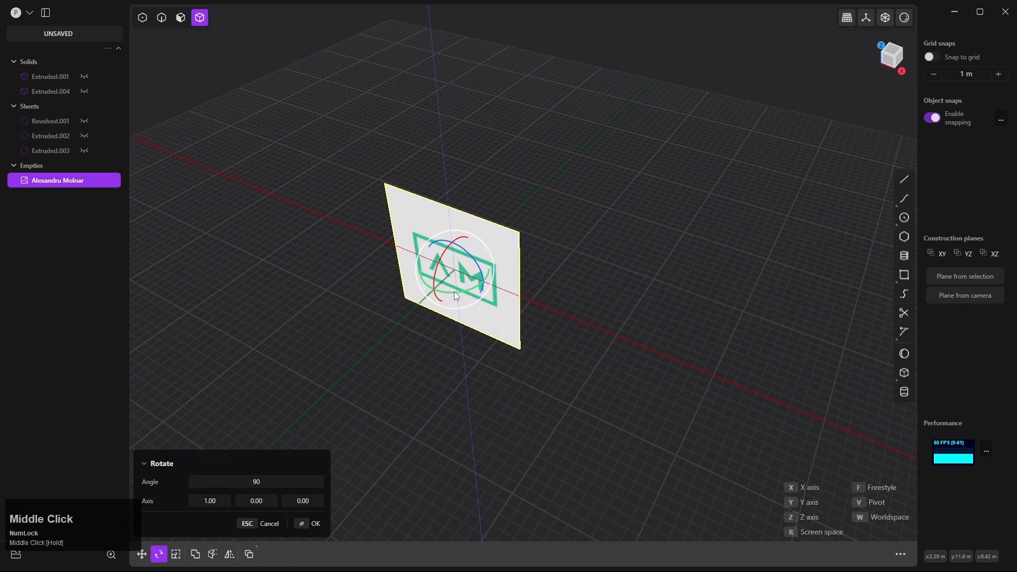
left_click_drag(453, 292, 480, 287)
right_click(585, 277)
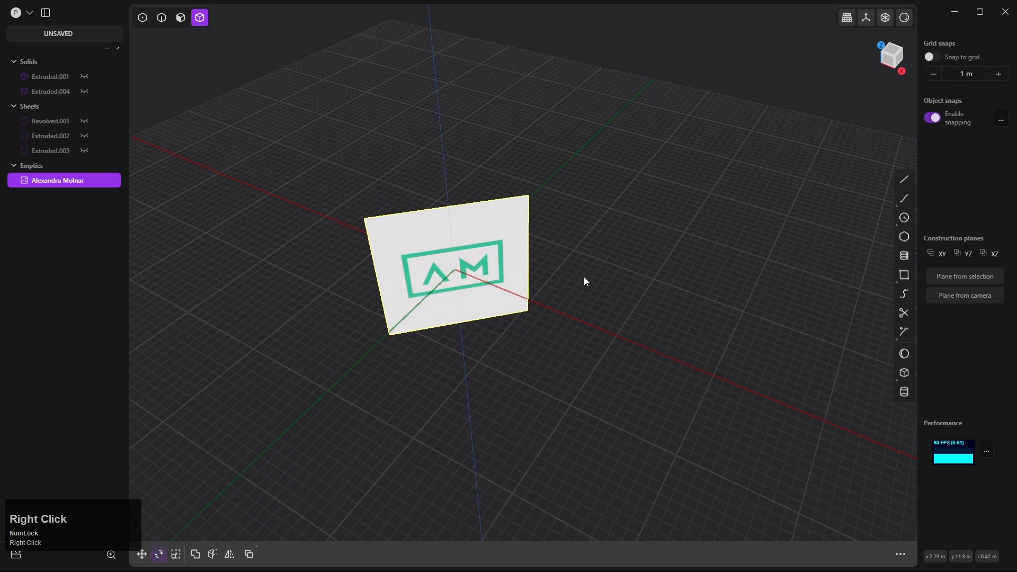
mouse_move(586, 281)
middle_mouse_down()
mouse_move(484, 277)
mouse_move(514, 222)
mouse_move(598, 295)
middle_mouse_up()
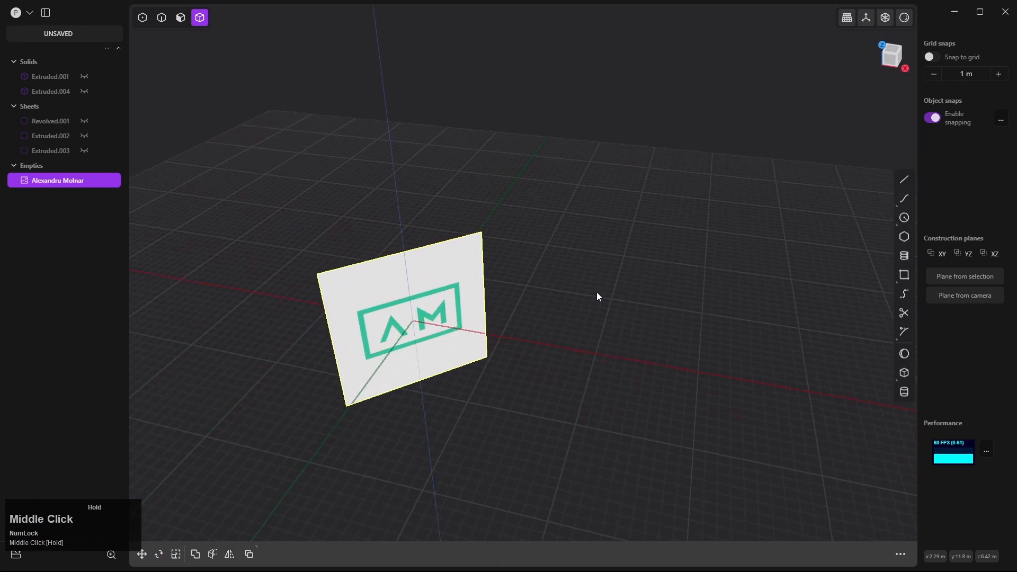
key("r")
Match the flat top face of the slot-shaped solid to the underside of the dome sheet
middle_click_drag(498, 328, 413, 318)
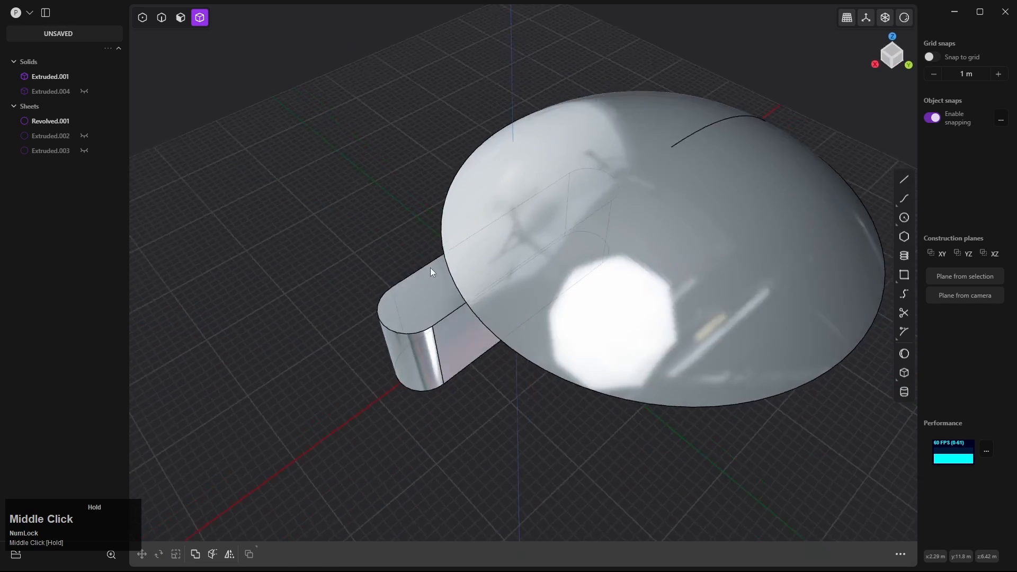
middle_click_drag(430, 268, 591, 340)
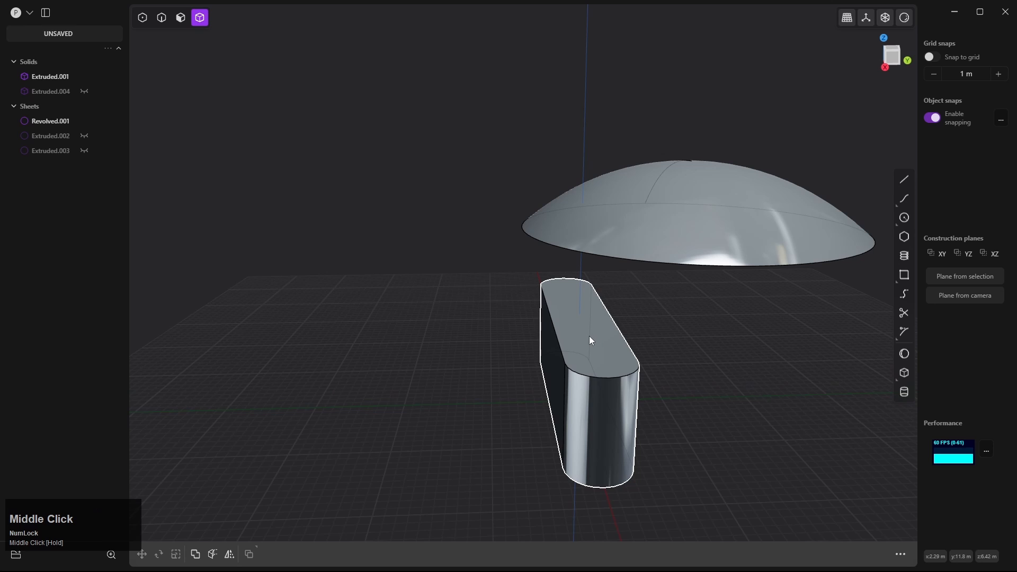
key("3")
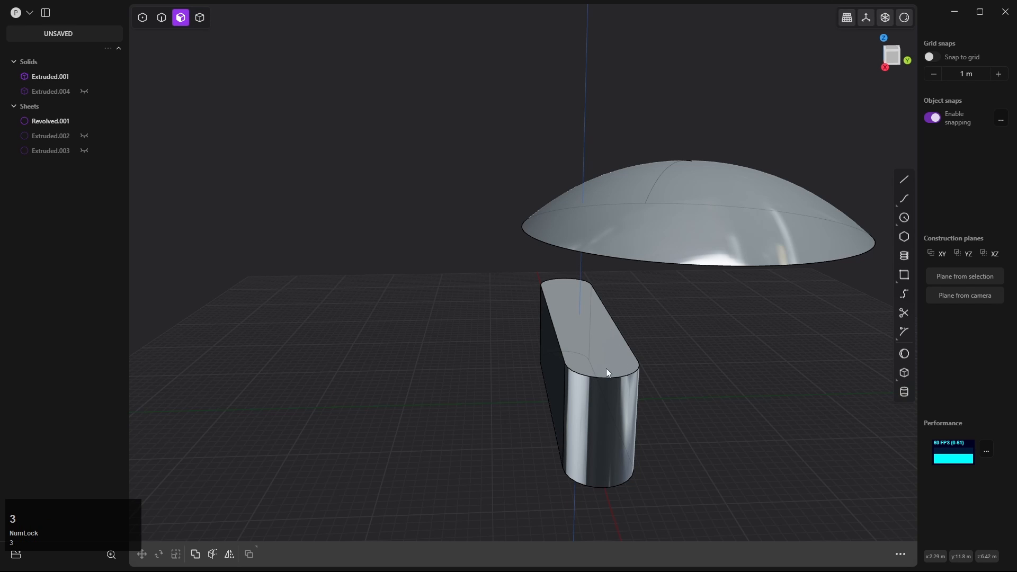
left_click(594, 349)
left_click(735, 554)
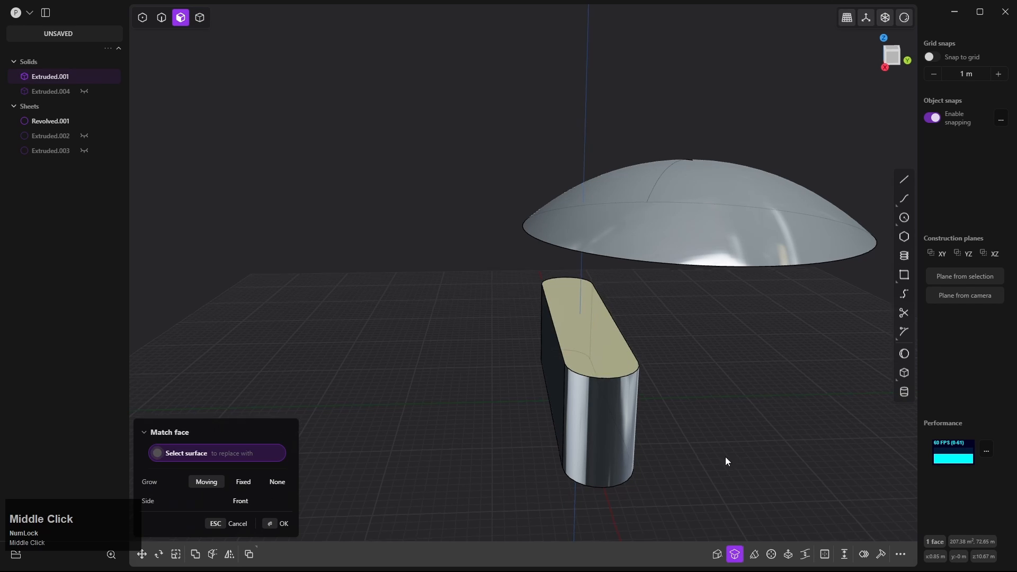
middle_click_drag(726, 457, 691, 348)
left_click(660, 301)
middle_click_drag(660, 300, 624, 316)
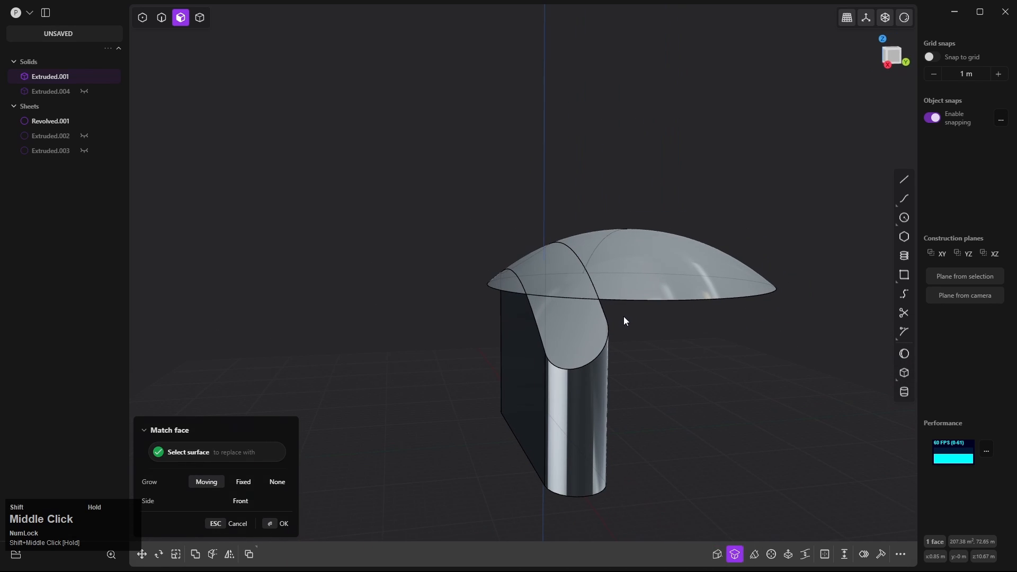
Show the hidden wavy sheet Extruded.002 and apply the face match to the dome
left_click(84, 135)
middle_click_drag(232, 177, 550, 329)
scroll(270, 245, "down", 3)
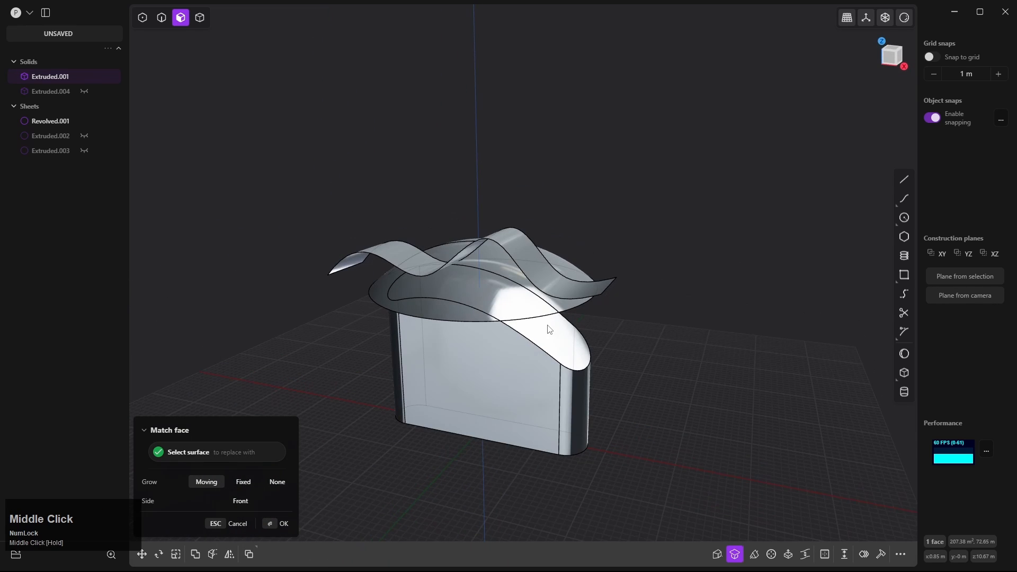
left_click(551, 332)
right_click(668, 331)
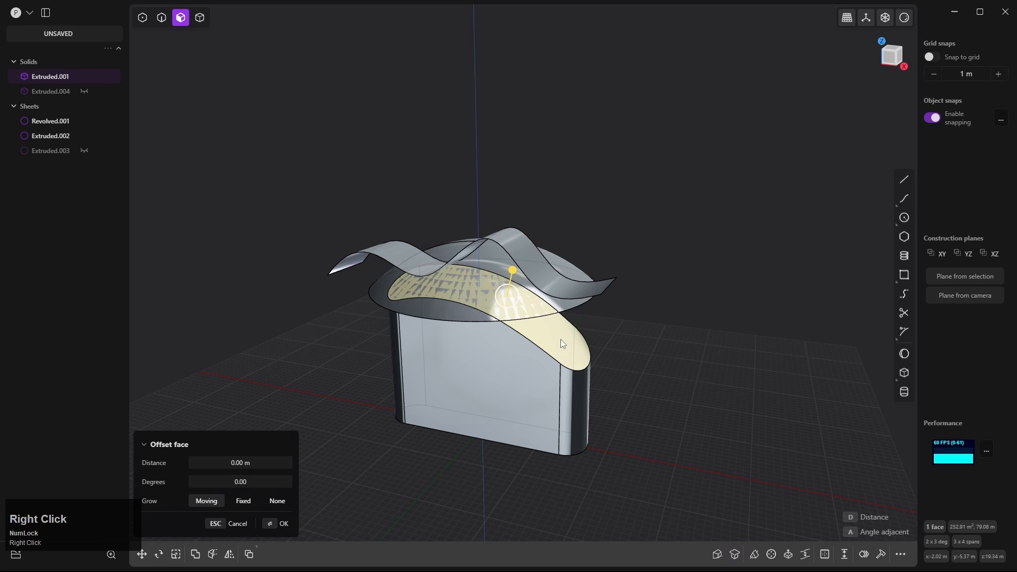
Match the slot solid's curved top face to the wavy sheet Extruded.002
middle_click_drag(625, 344, 624, 353)
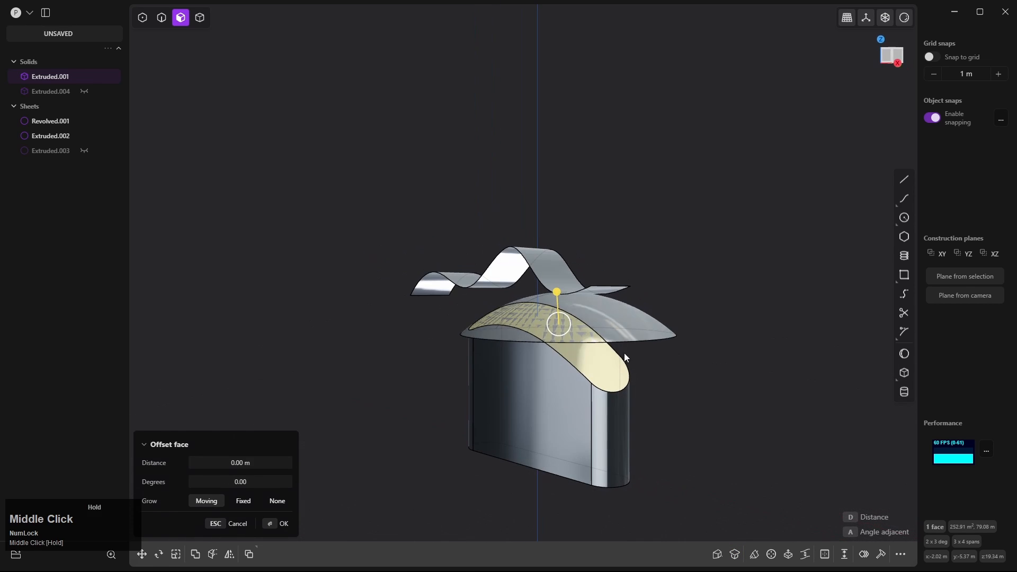
left_click(739, 554)
middle_click_drag(733, 486, 707, 382)
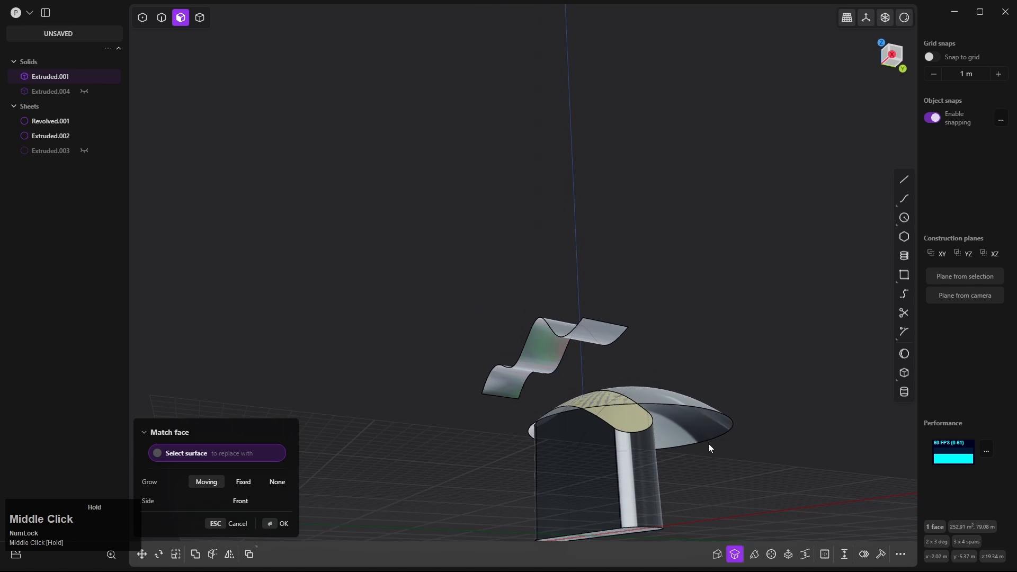
left_click(546, 352, "shift")
middle_click_drag(617, 348, 513, 356)
scroll(625, 281, "up", 2)
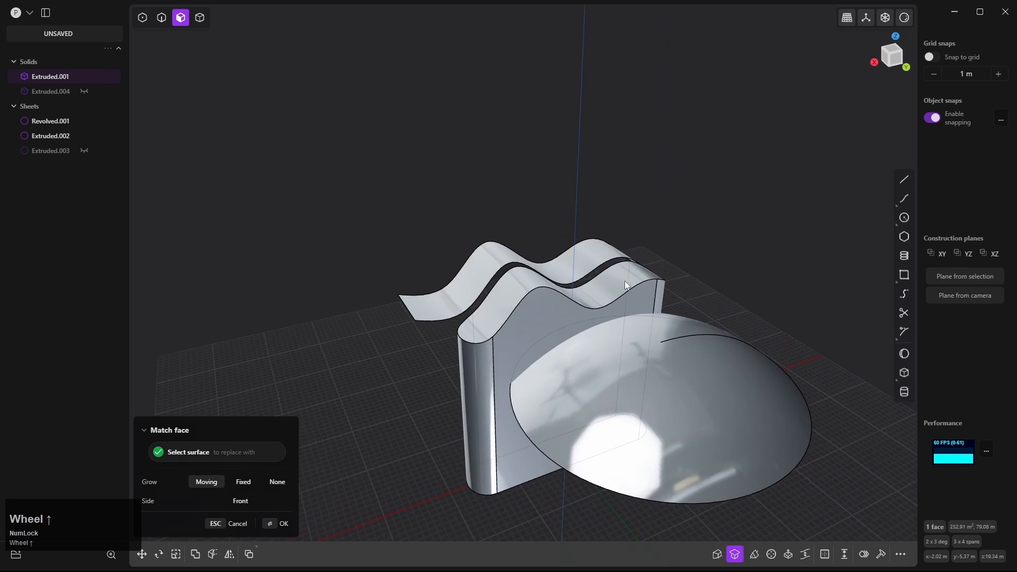
middle_click_drag(625, 281, 602, 268)
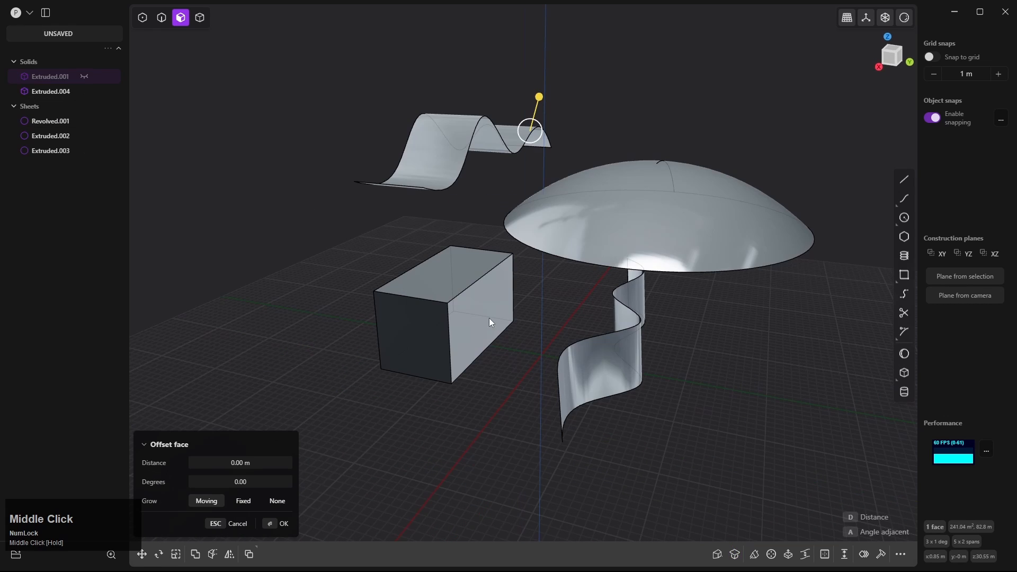
Match the box's side face to the upright wavy sheet beside it
left_click(489, 318)
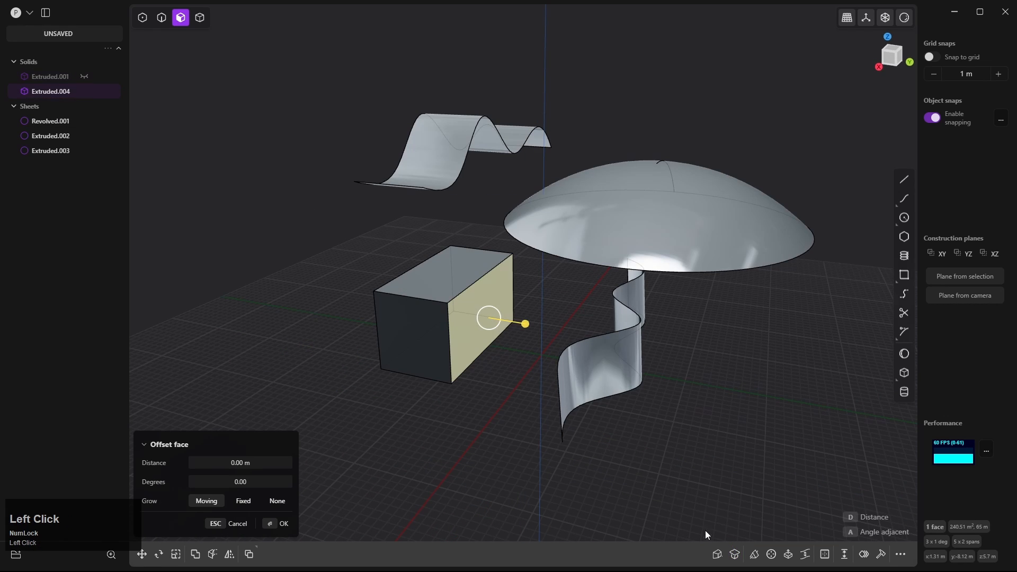
left_click(735, 554)
middle_click_drag(652, 355, 563, 332)
left_click(548, 334)
right_click(612, 295)
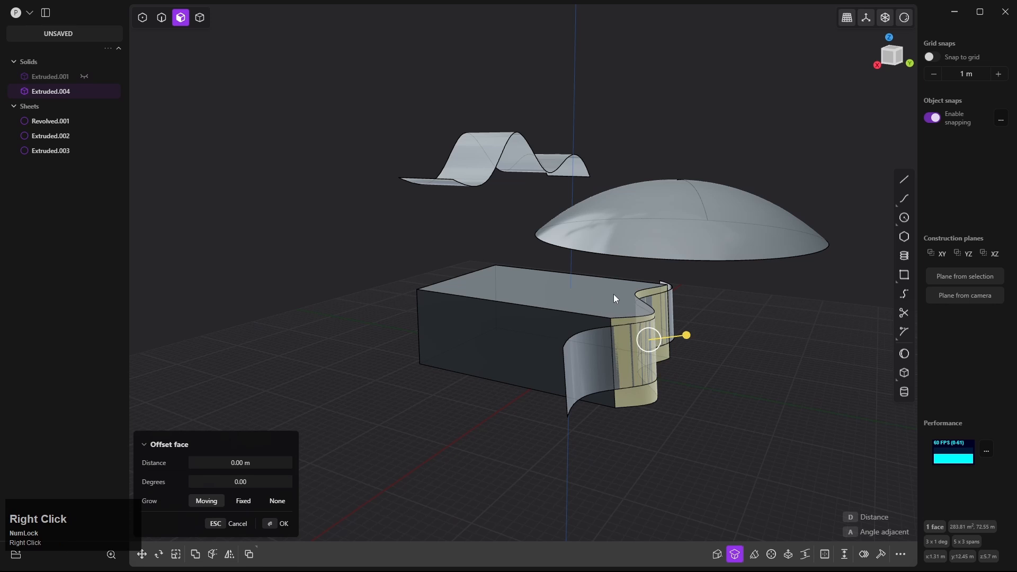
Match the box's flat top face to the dome sheet and apply it
left_click(604, 297)
left_click(735, 554)
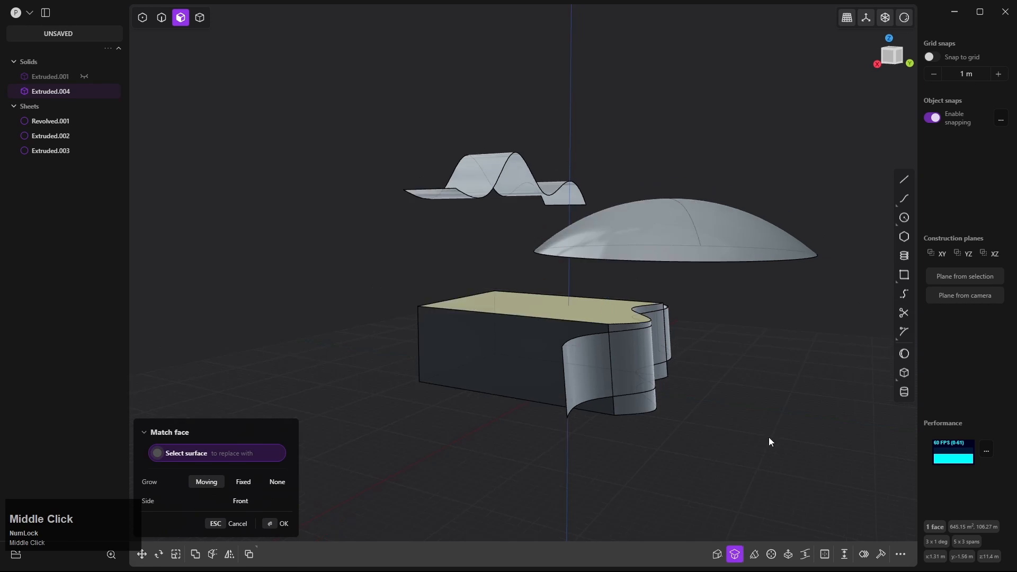
middle_click_drag(768, 438, 757, 361)
left_click(668, 352)
left_click(624, 399)
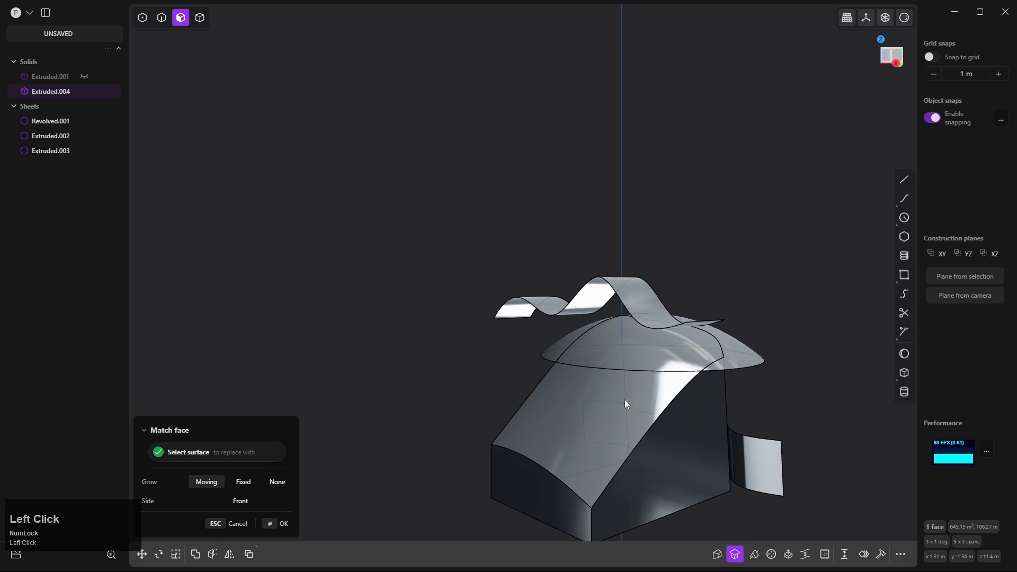
right_click(794, 376)
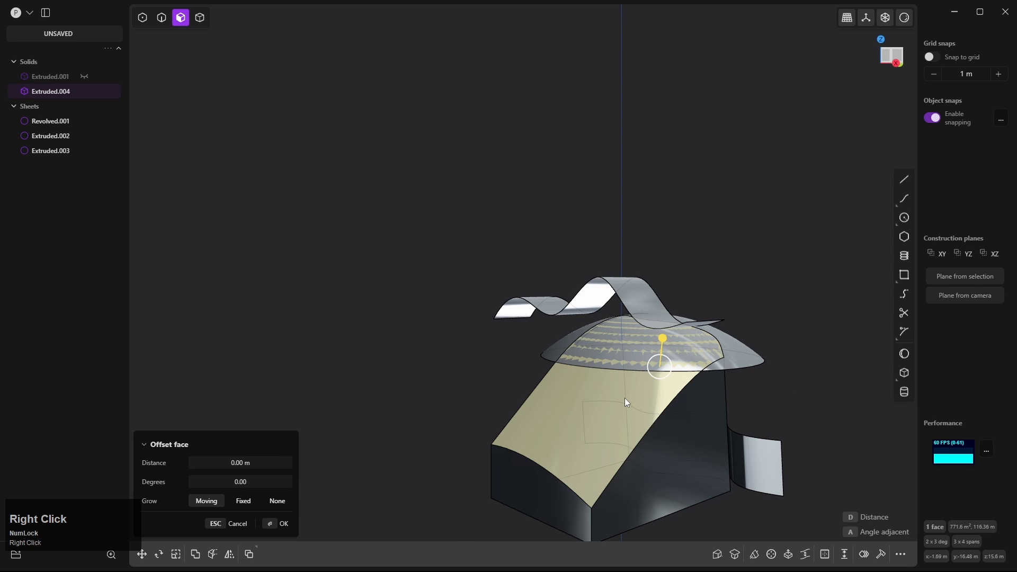
Match the box's dome-shaped top face to the wavy sheet above it
left_click(737, 555)
middle_click_drag(722, 463, 488, 321)
left_click(586, 340)
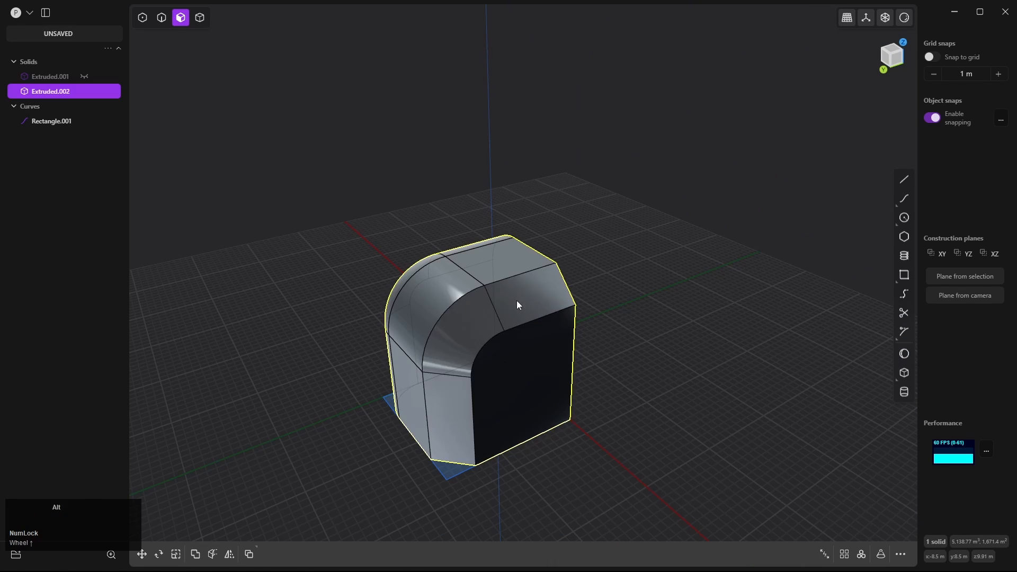
Delete the chain of three chamfer faces along the dark side face of the rounded block
left_click(518, 305, "alt")
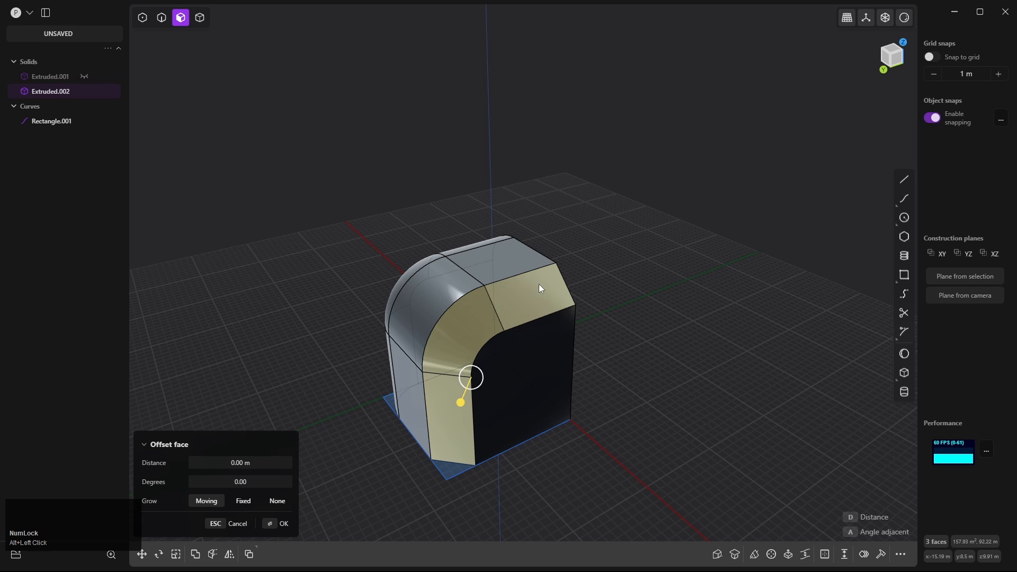
mouse_move(512, 298)
middle_mouse_down()
mouse_move(505, 310)
mouse_move(511, 300)
middle_mouse_up()
key("x")
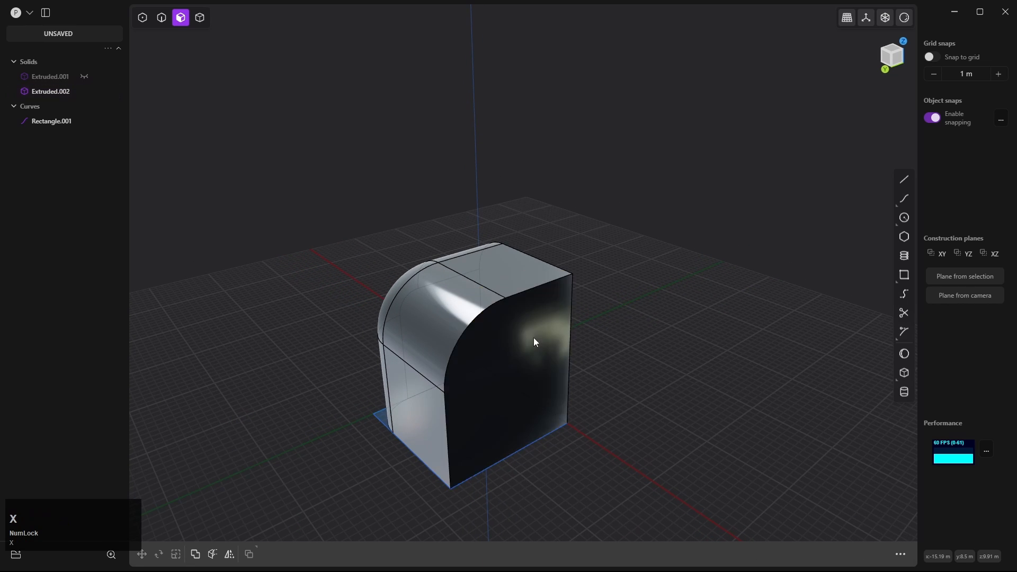
Try to delete the rounded corner face and the adjoining upper fillet on the block's other side
middle_click_drag(449, 326, 589, 321)
middle_click_drag(509, 380, 554, 318, "shift")
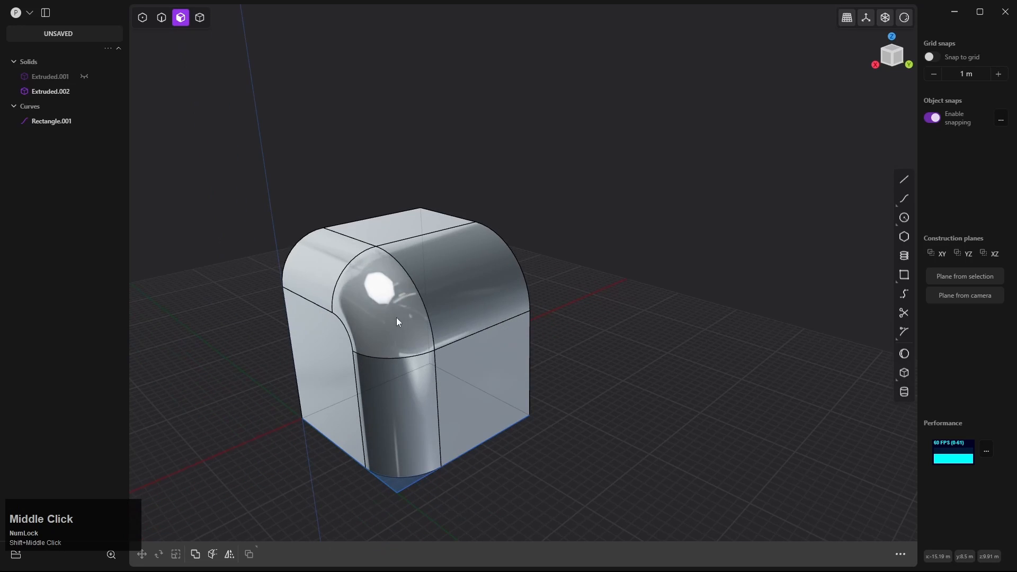
left_click(398, 317, "shift")
left_click(445, 281, "shift")
middle_click_drag(466, 273, 486, 288)
key("x")
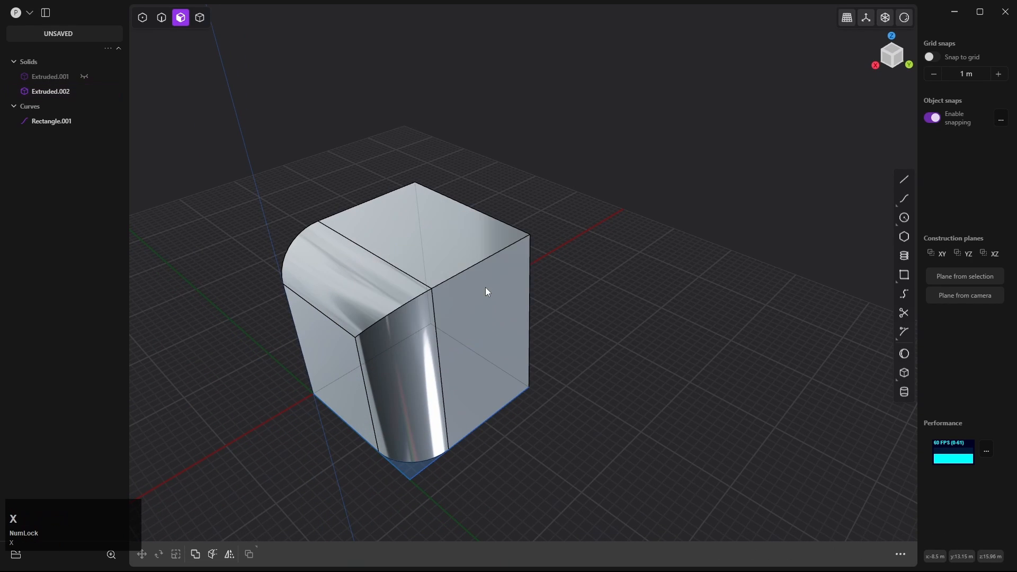
key("ctrl+z")
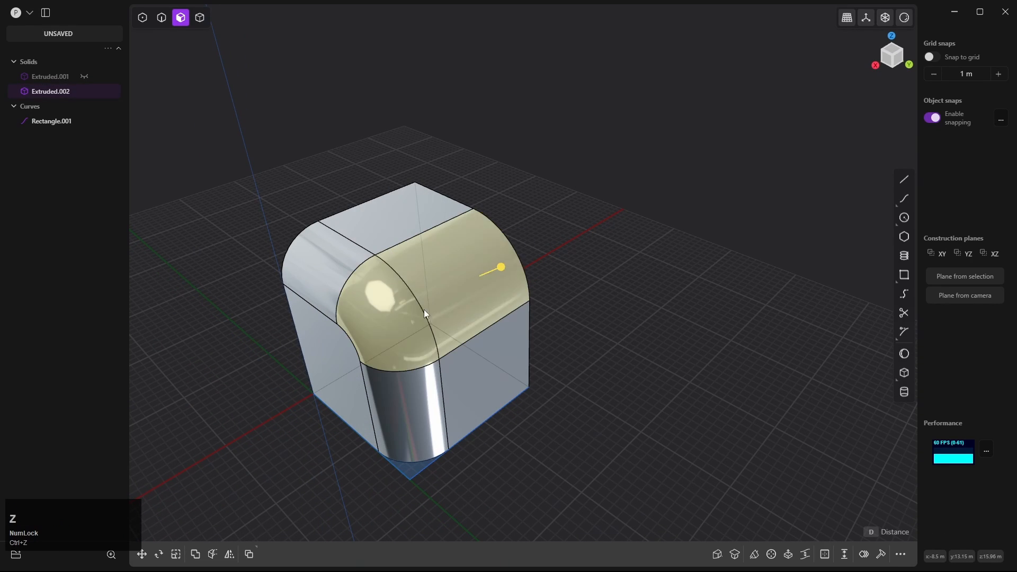
Delete the chain of fillet faces including the vertical one, and the remaining upper fillet, leaving a plain box
left_click(409, 402, "alt")
key("x")
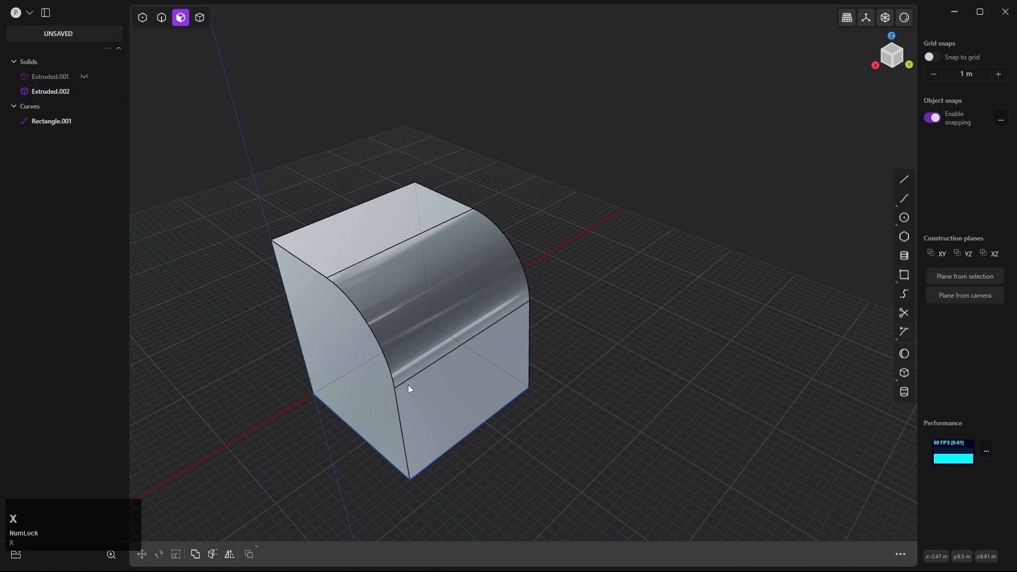
left_click(431, 292)
key("x")
middle_click_drag(504, 303, 511, 284)
scroll(511, 283, "down", 2)
scroll(509, 284, "down", 1)
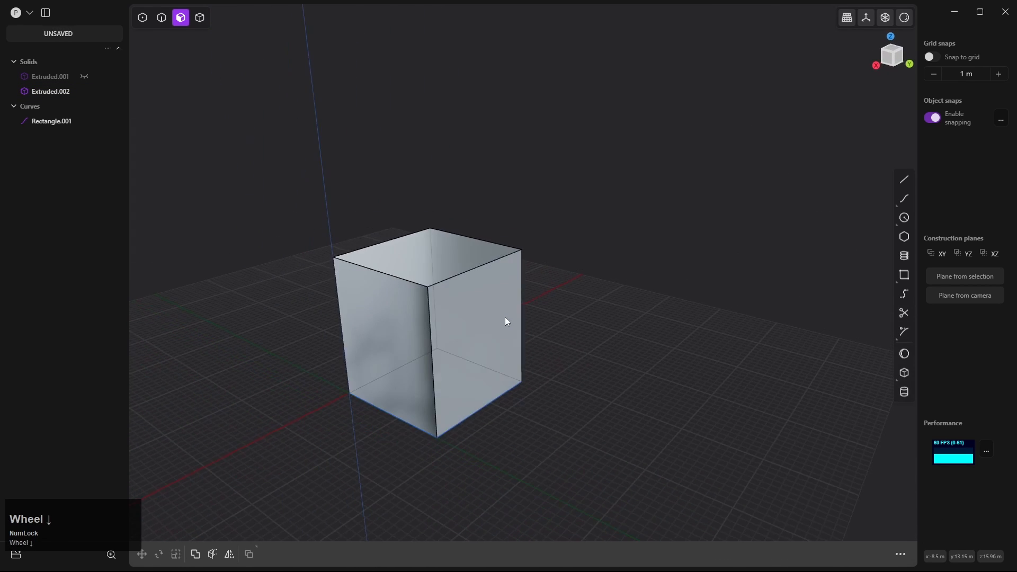
middle_click_drag(506, 320, 510, 255)
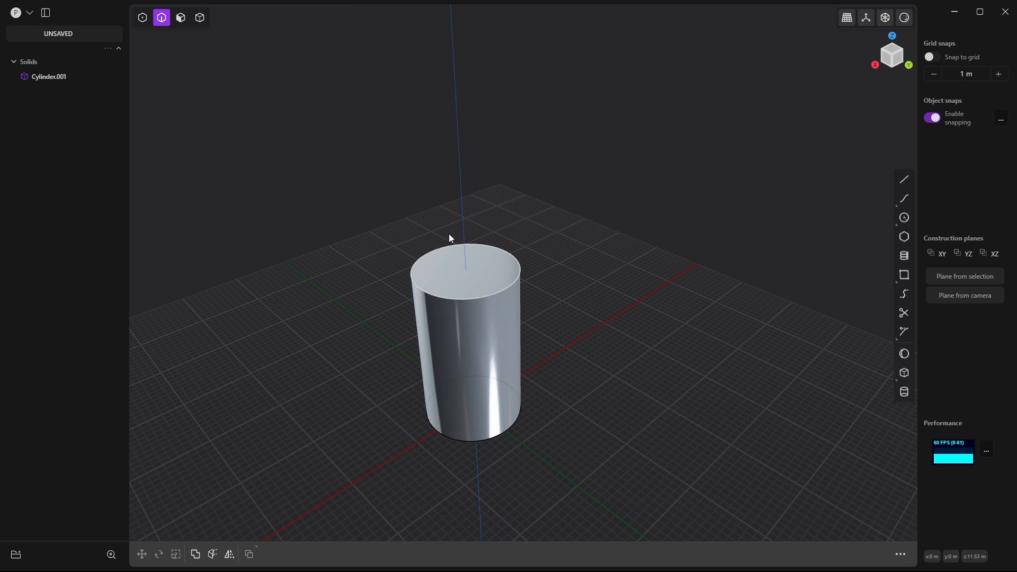
Add a sphere with a radius of about 6.82 m centred on the cylinder's top face, union it with the cylinder, and undo it
middle_click_drag(449, 238, 413, 265)
scroll(526, 338, "down", 2, "shift")
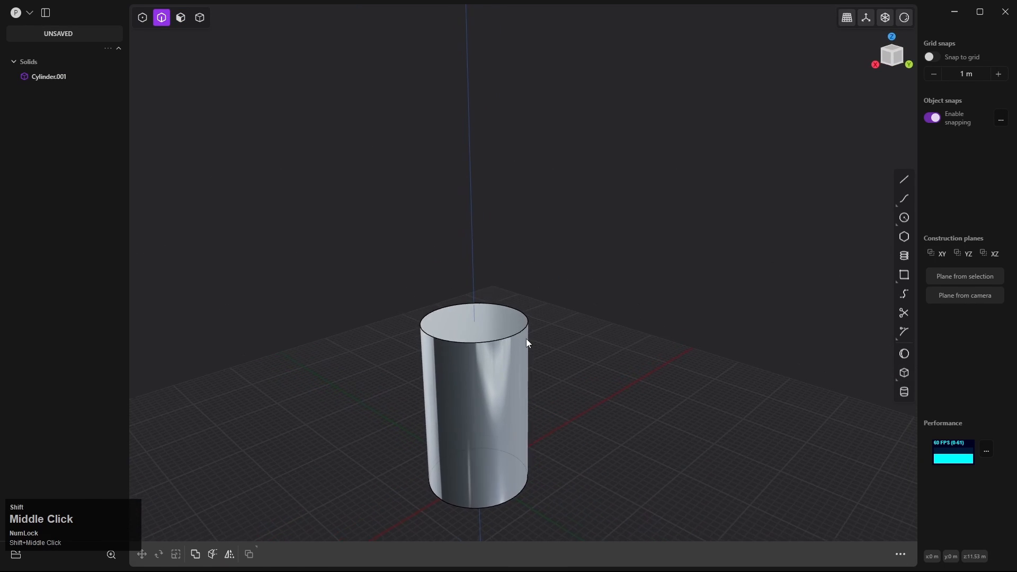
left_click(904, 354)
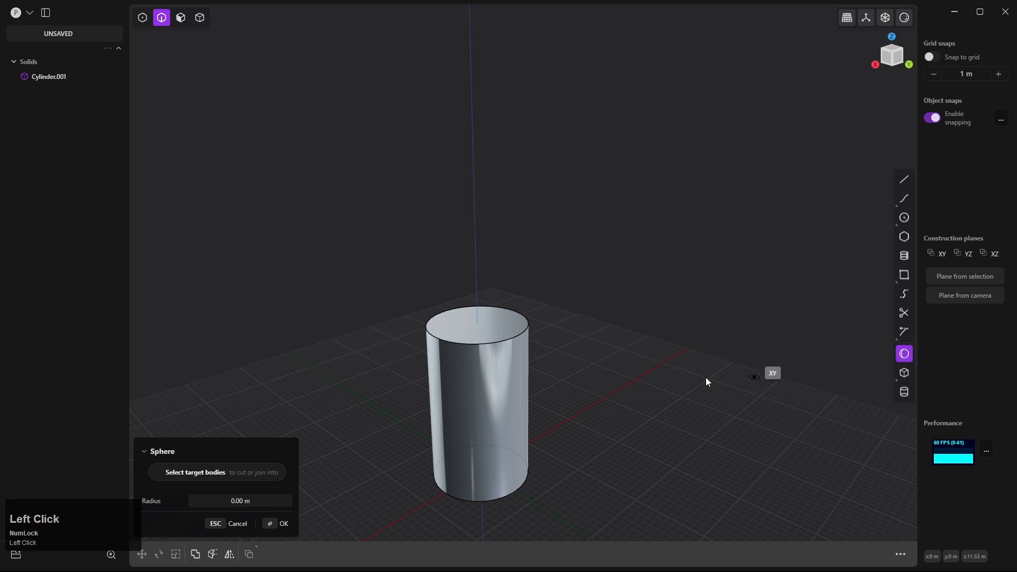
left_click(480, 323)
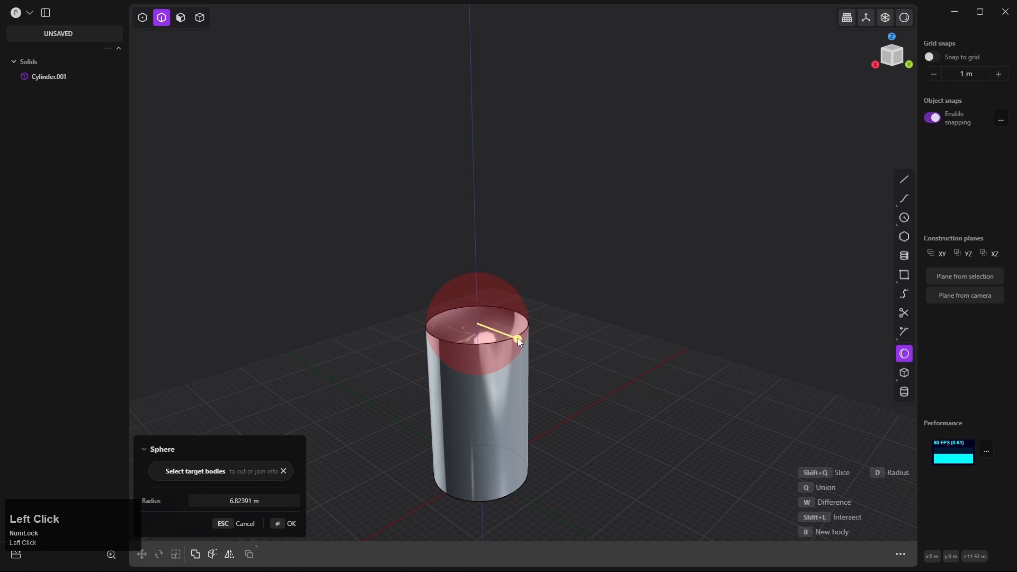
key("q")
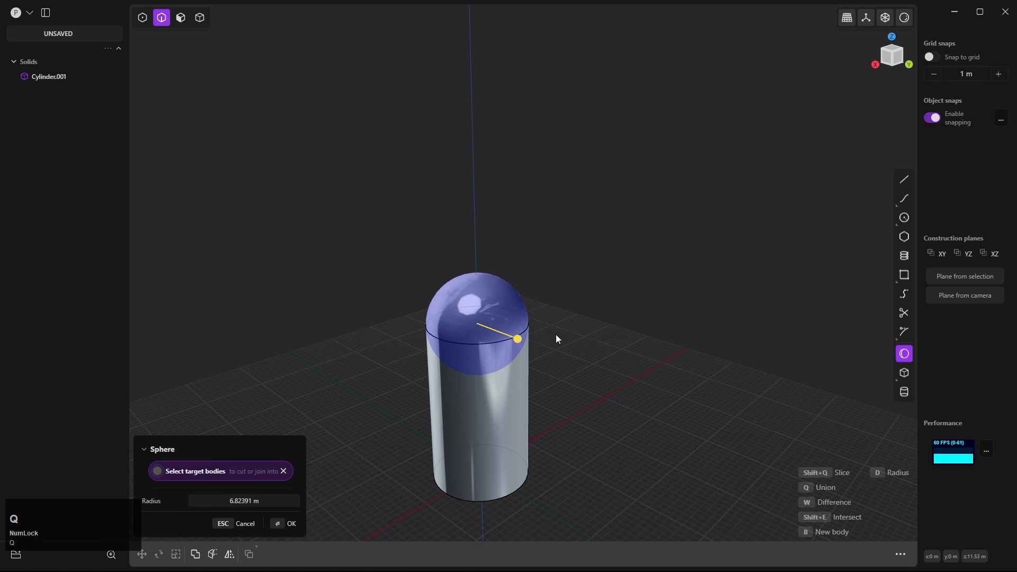
key("q")
right_click(558, 342)
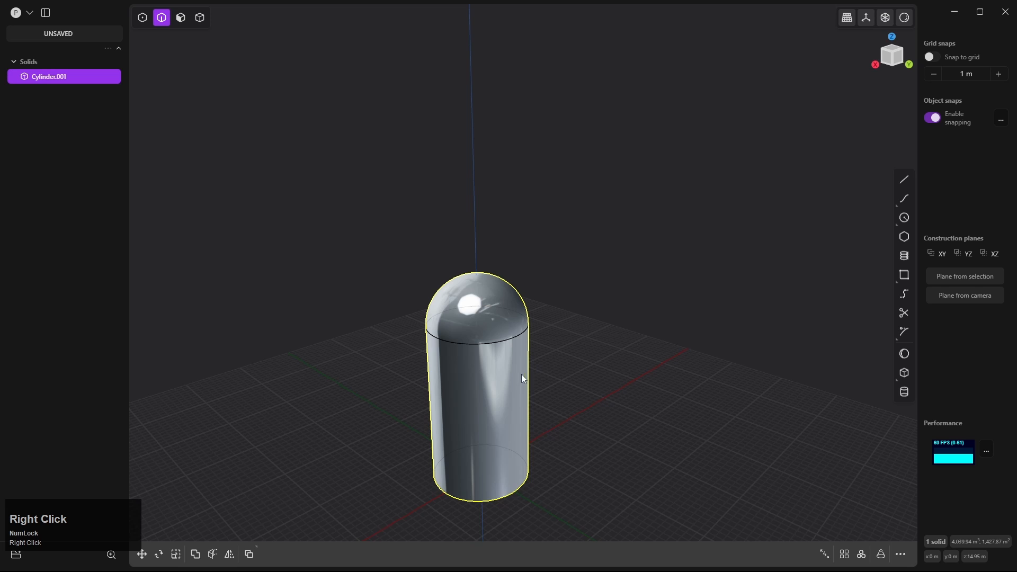
mouse_move(523, 378)
middle_mouse_down()
mouse_move(300, 363)
mouse_move(472, 391)
mouse_move(627, 388)
mouse_move(535, 363)
middle_mouse_up()
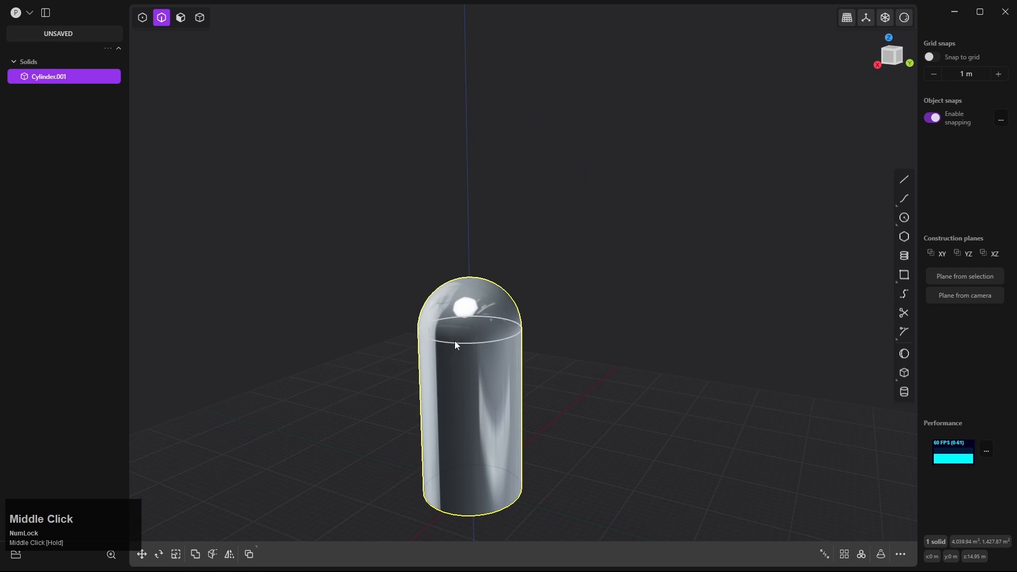
key("ctrl+z")
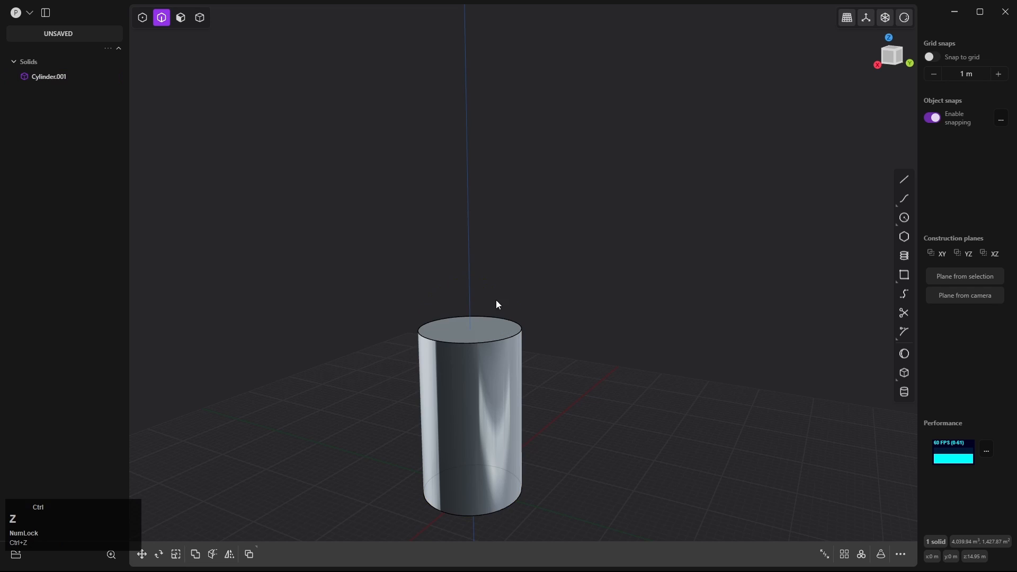
Fillet the cylinder's circular top edge up to the full radius so the top becomes a dome
left_click(503, 339)
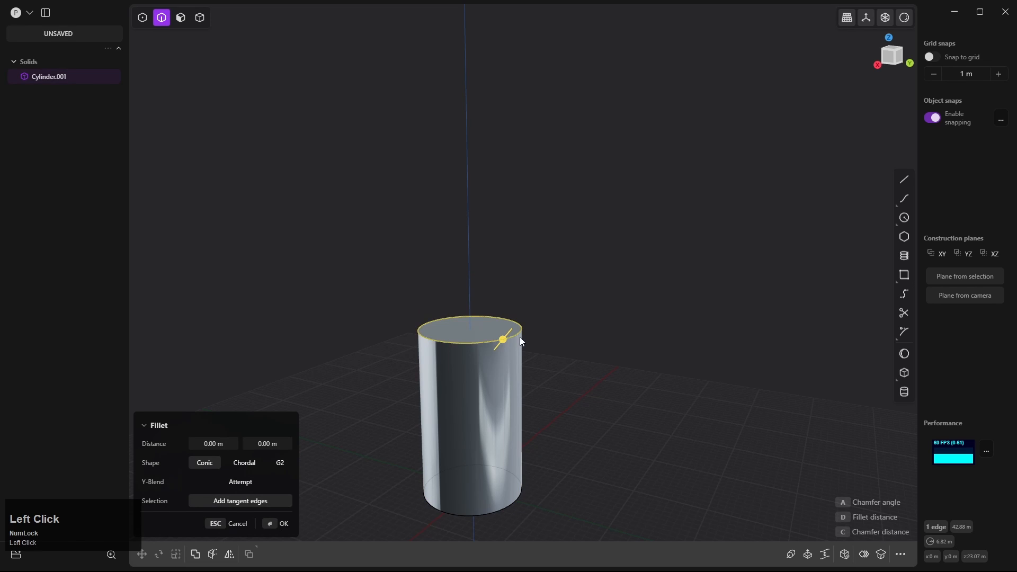
left_click_drag(505, 339, 526, 329)
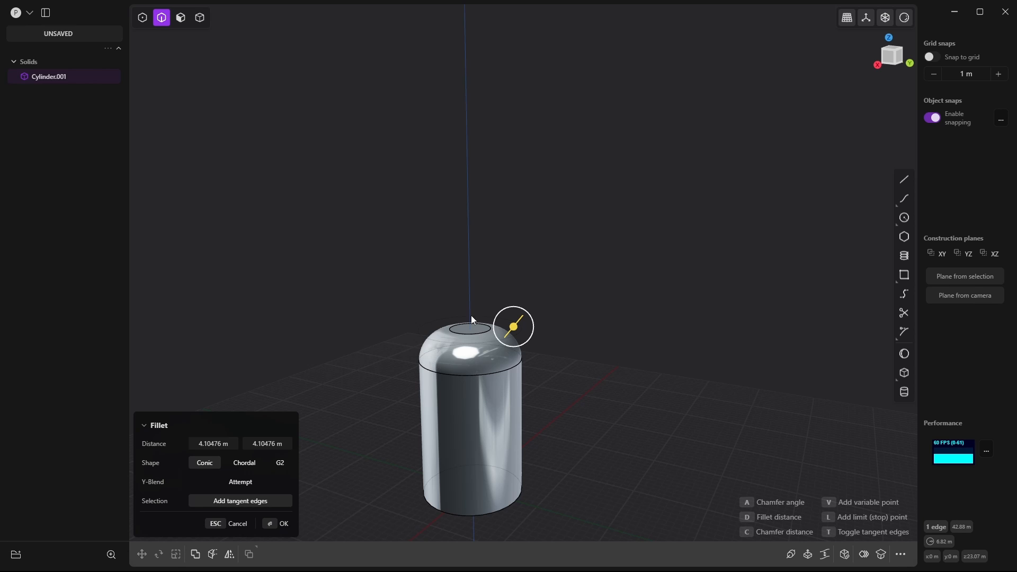
mouse_move(514, 331)
left_mouse_down()
mouse_move(535, 313)
mouse_move(497, 339)
left_mouse_up()
middle_click_drag(586, 389, 589, 349)
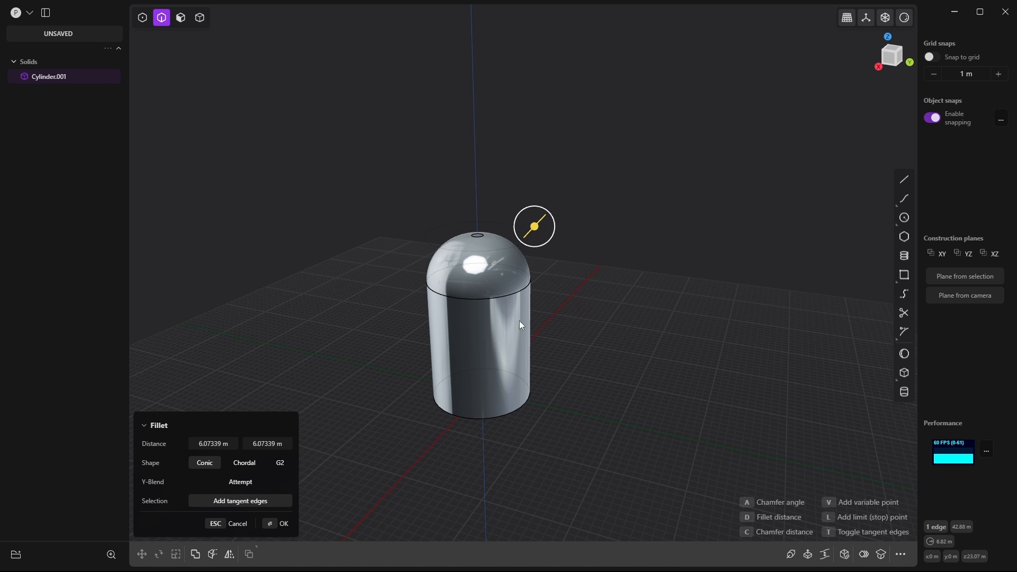
left_click(508, 342)
middle_click_drag(581, 332, 587, 275)
Fillet the cylinder's circular bottom edge by about 6.82 m to round the base into a dome
middle_click_drag(596, 369, 494, 392)
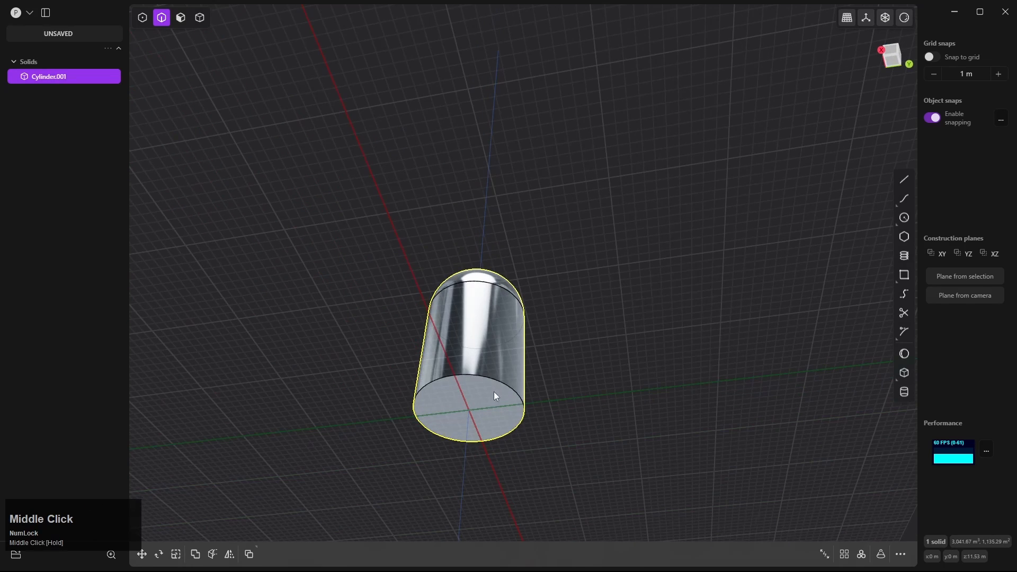
left_click(498, 381)
left_click(498, 381)
left_click_drag(497, 383, 504, 330)
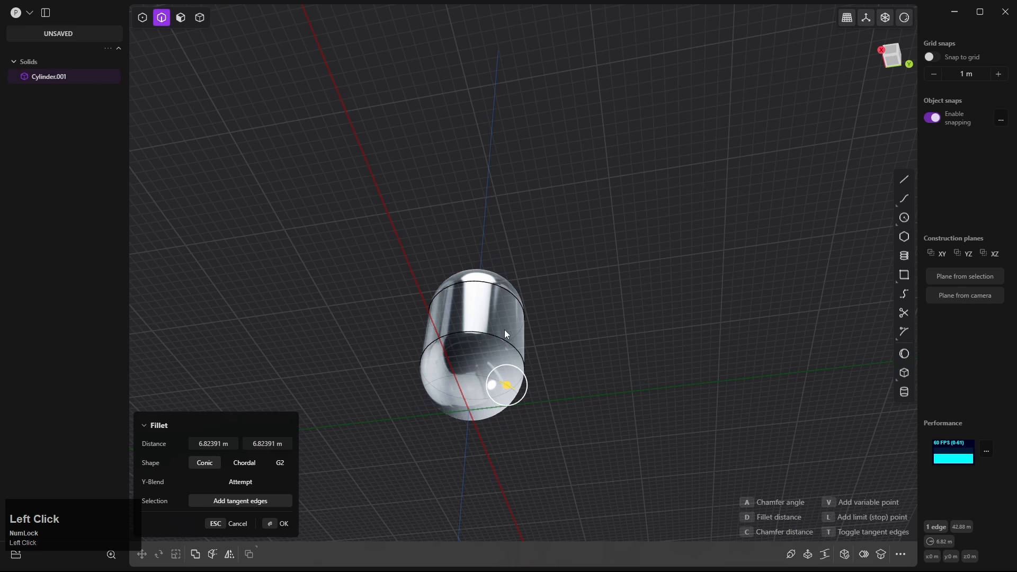
right_click(551, 340)
middle_click_drag(567, 328, 613, 452)
scroll(565, 333, "up", 3)
middle_click_drag(551, 321, 540, 341)
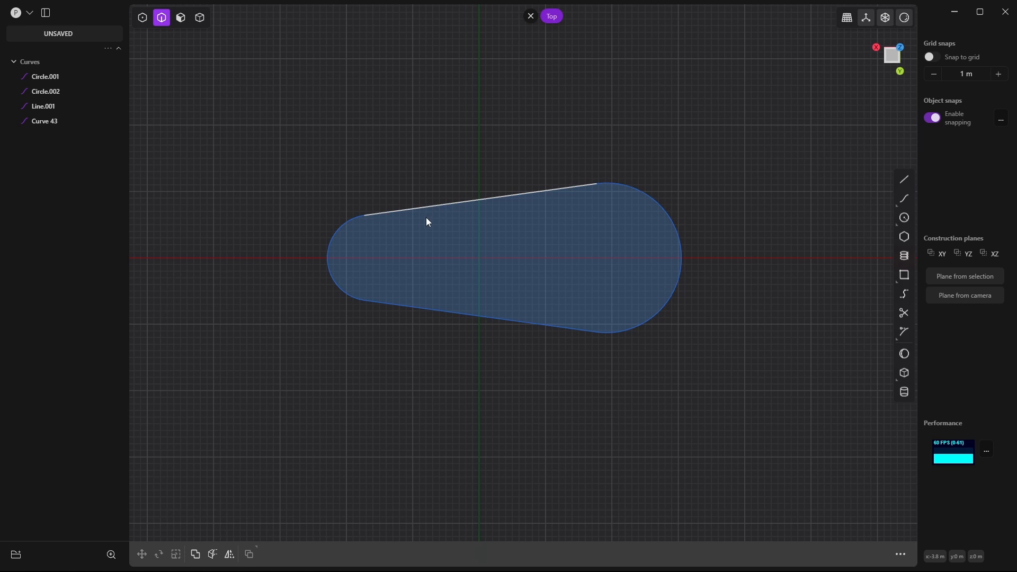
Join the two arcs and two straight lines of the tapered outline into a single closed curve
left_click_drag(735, 119, 283, 378)
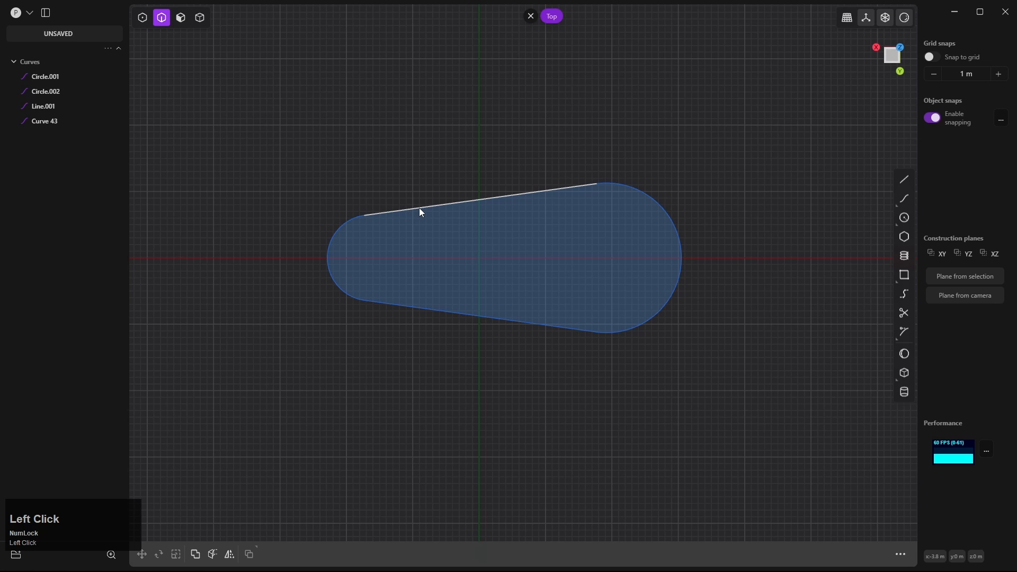
key("alt")
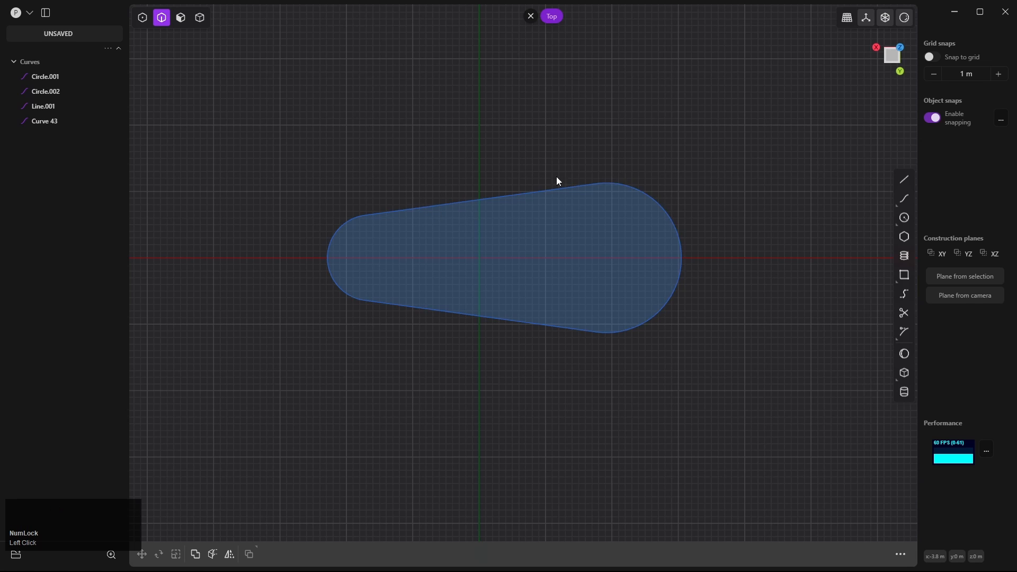
left_click(658, 206, "alt")
key("j")
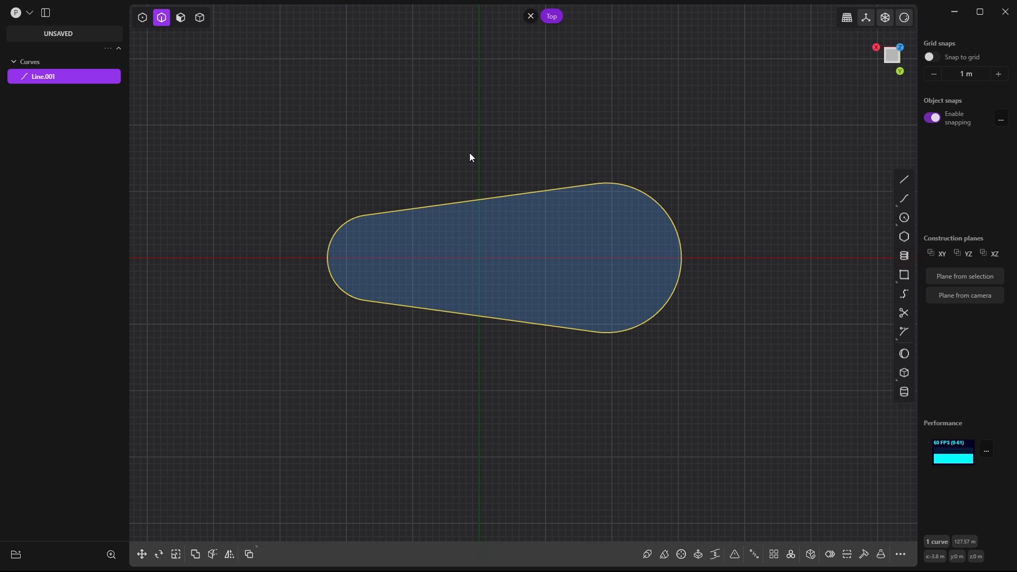
left_click(455, 153)
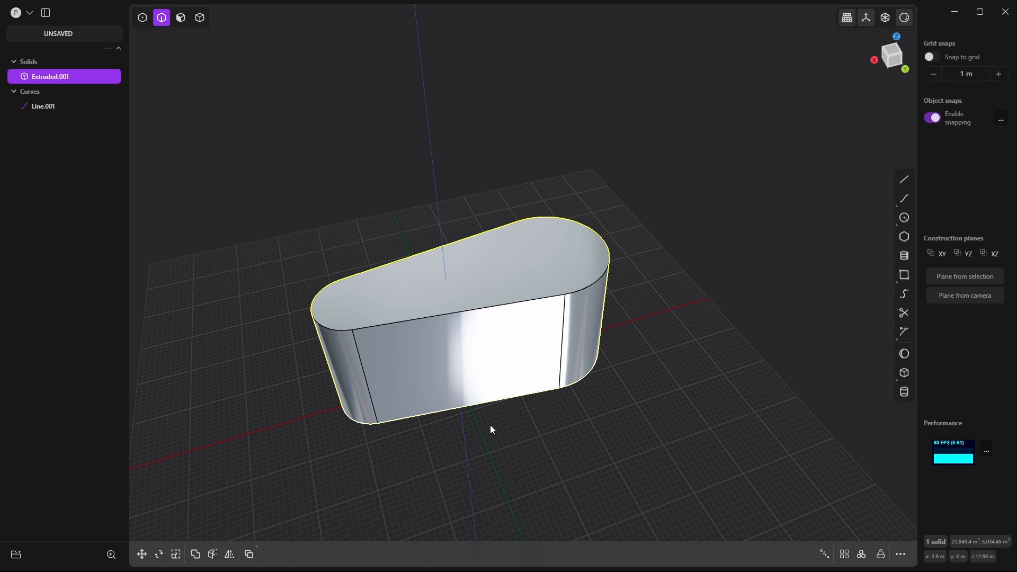
Try a conic fillet of about 6.46 m around the extruded solid's entire top edge loop
left_click(431, 316, "alt")
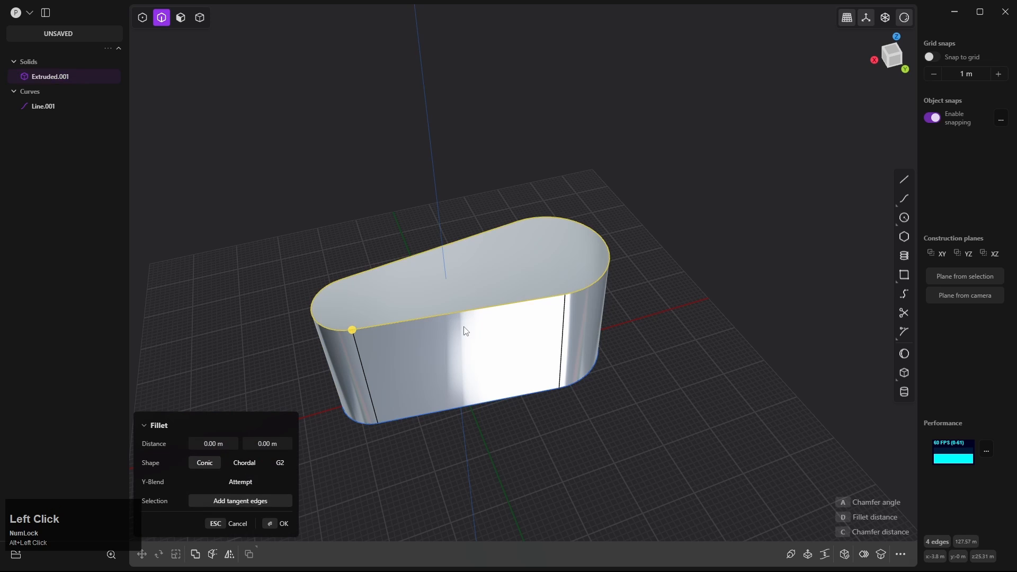
left_click_drag(355, 332, 345, 297)
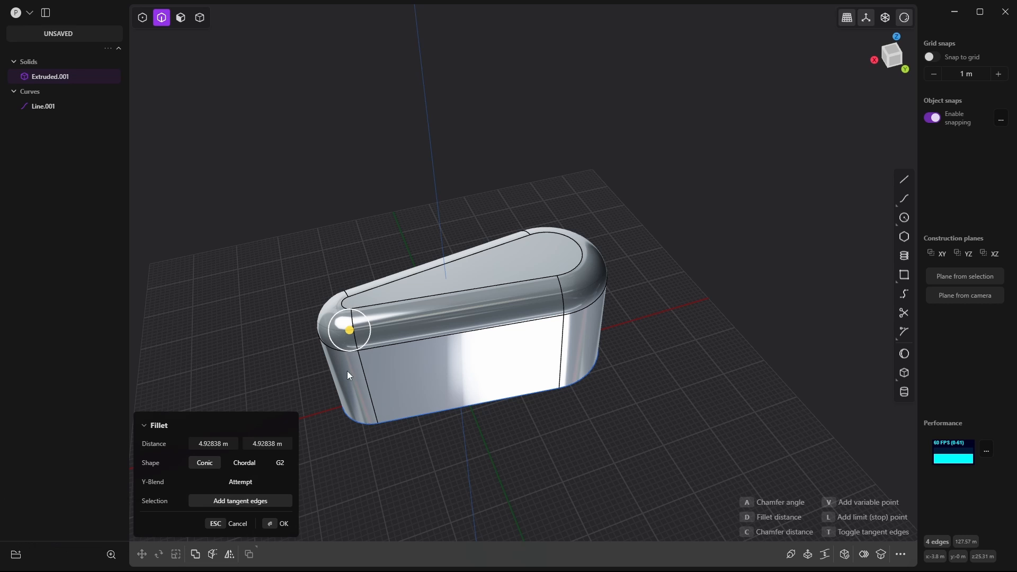
middle_click_drag(350, 384, 377, 373)
left_click_drag(346, 385, 344, 380)
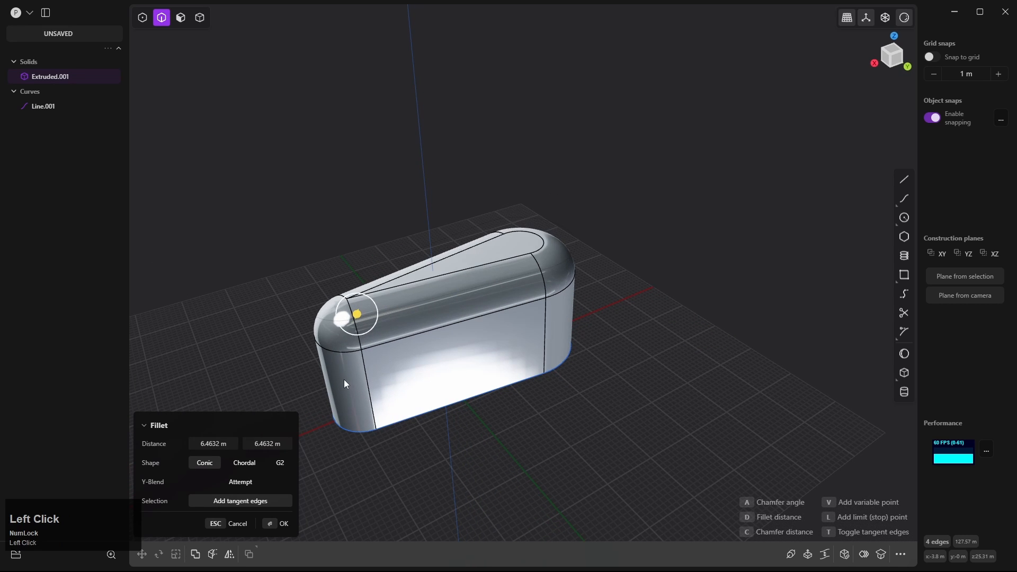
middle_click_drag(383, 364, 323, 257)
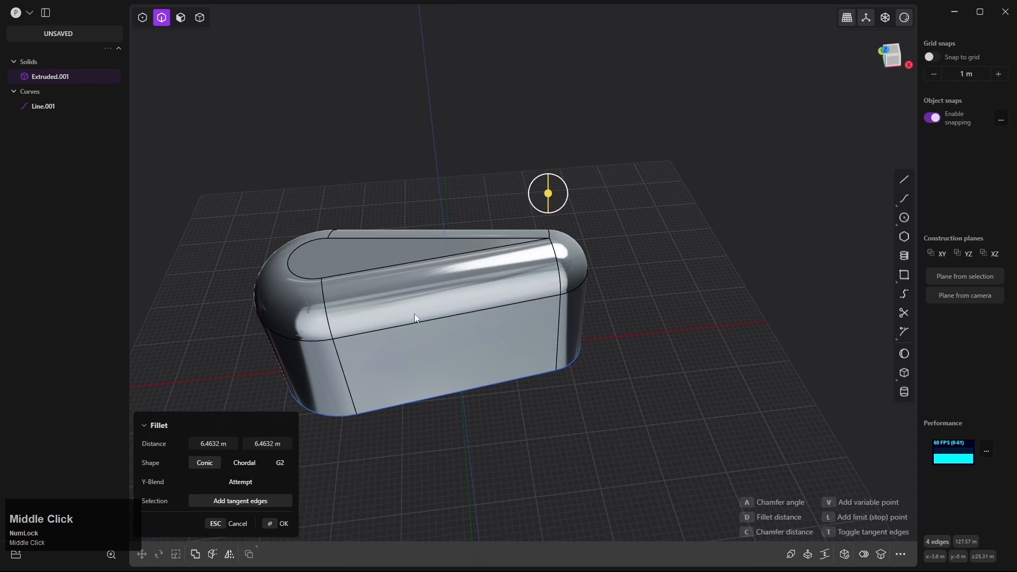
middle_click_drag(351, 326, 399, 330, "shift")
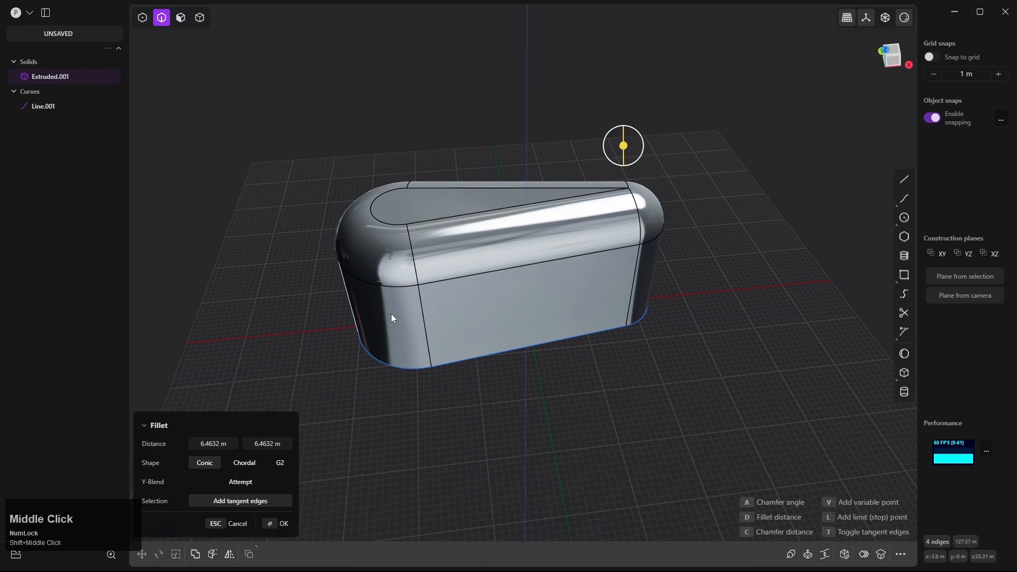
left_click(391, 316)
middle_click_drag(481, 250, 475, 334)
key("Escape")
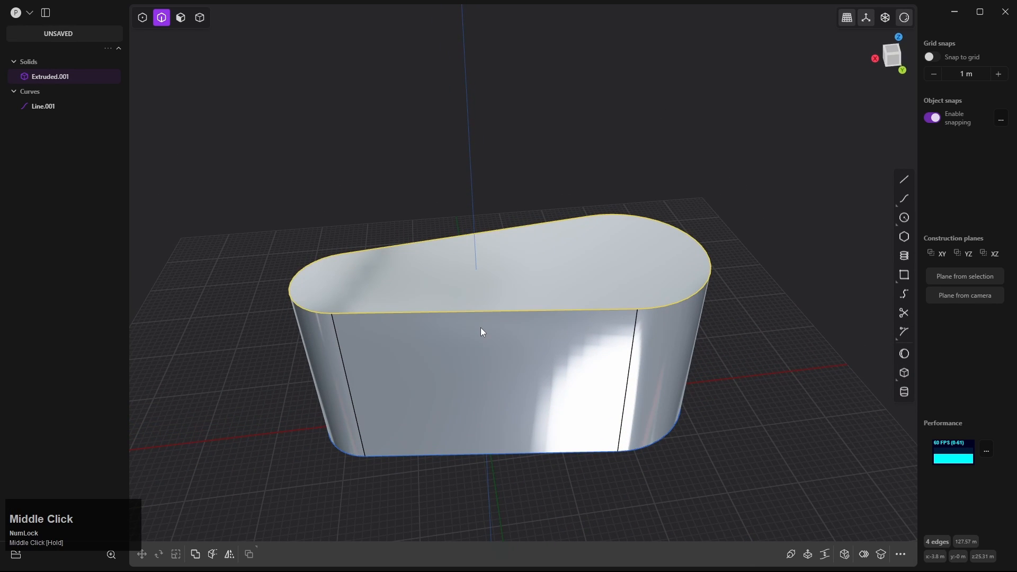
Try filleting the same top edge loop using the fillet distance option, up to about 3.46 m
key("b")
key("d")
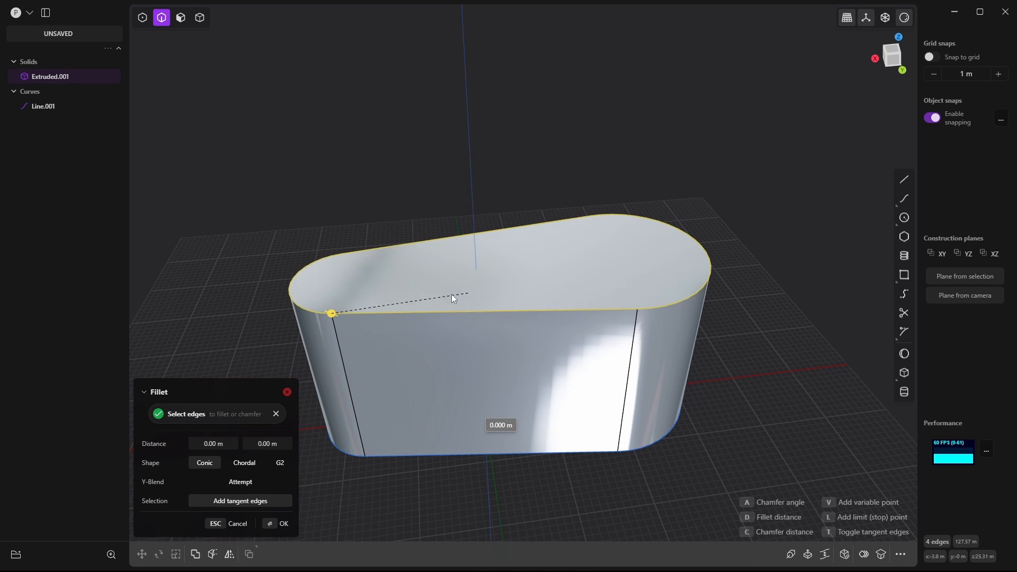
left_click(494, 274)
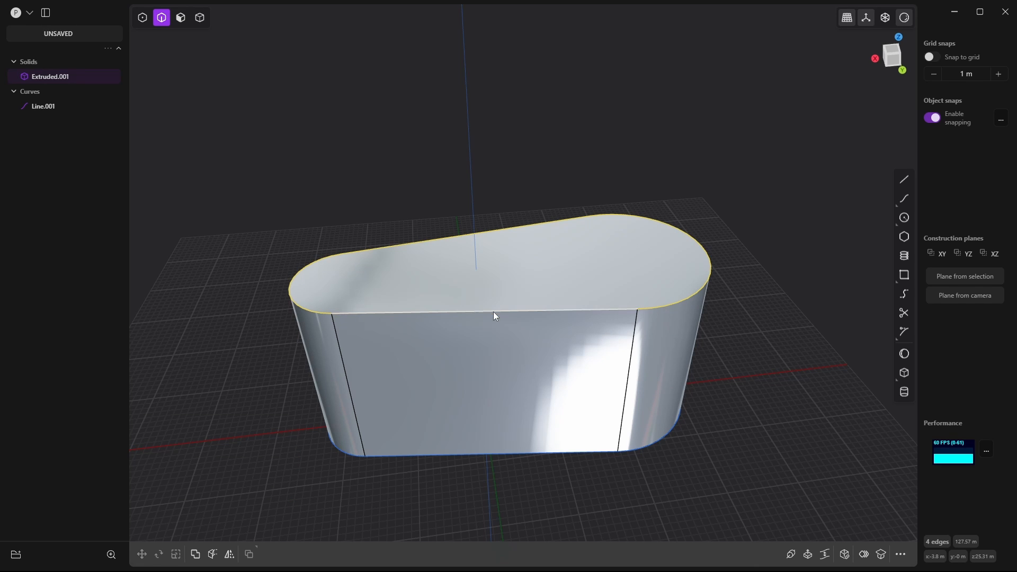
key("b")
mouse_move(334, 314)
left_mouse_down()
mouse_move(318, 311)
mouse_move(341, 318)
mouse_move(315, 300)
mouse_move(328, 310)
left_mouse_up()
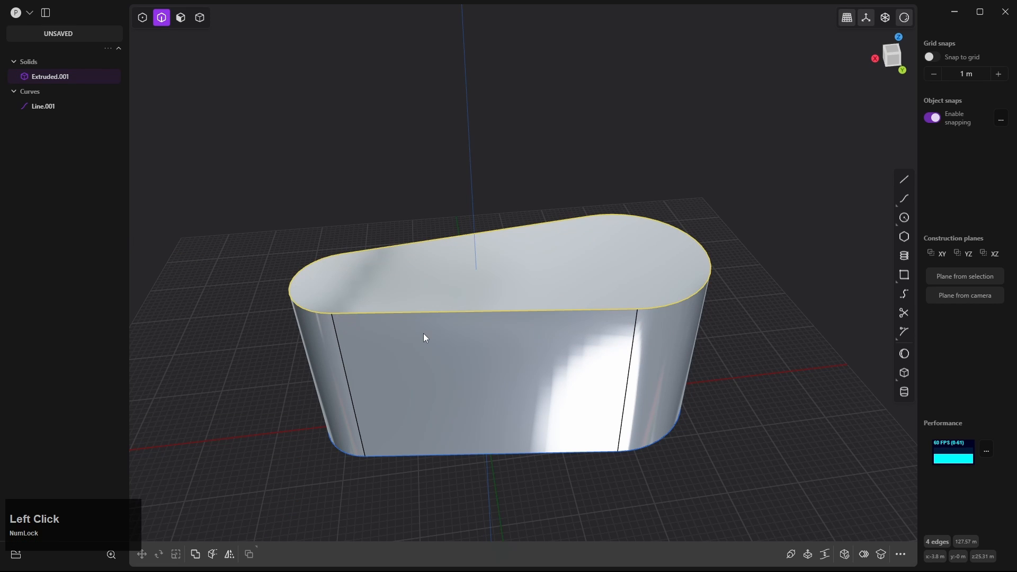
key("b")
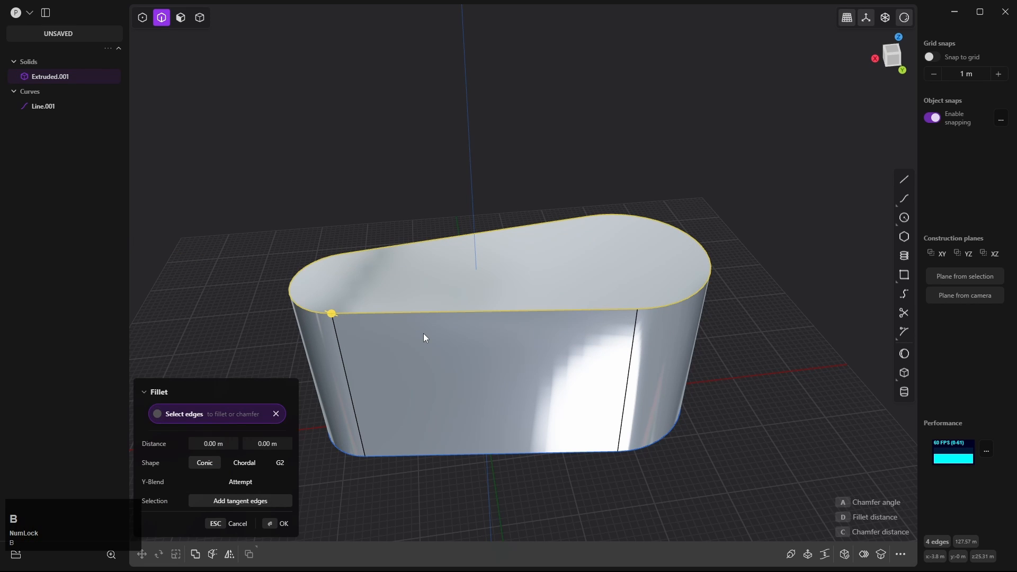
key("d")
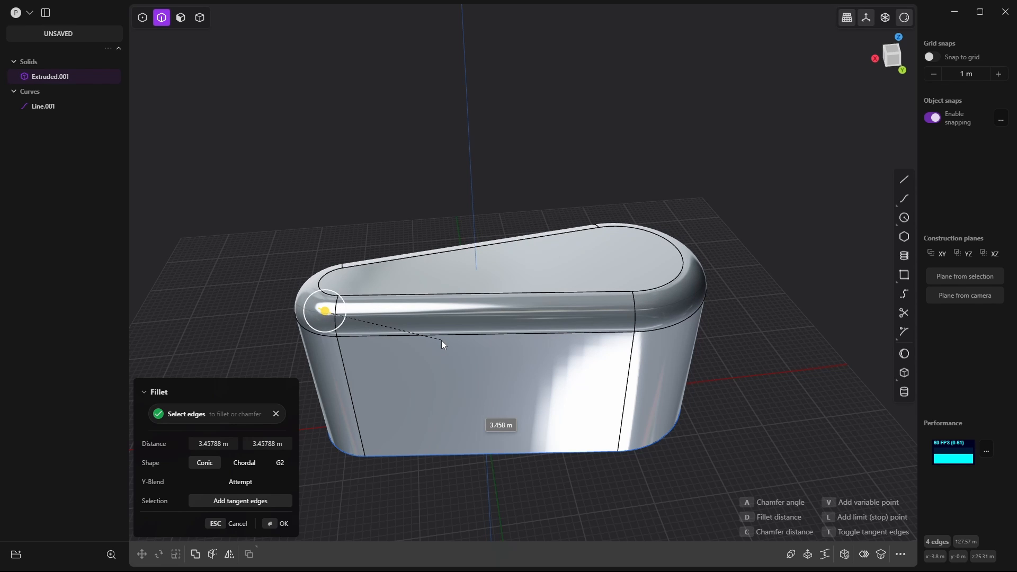
key("Escape")
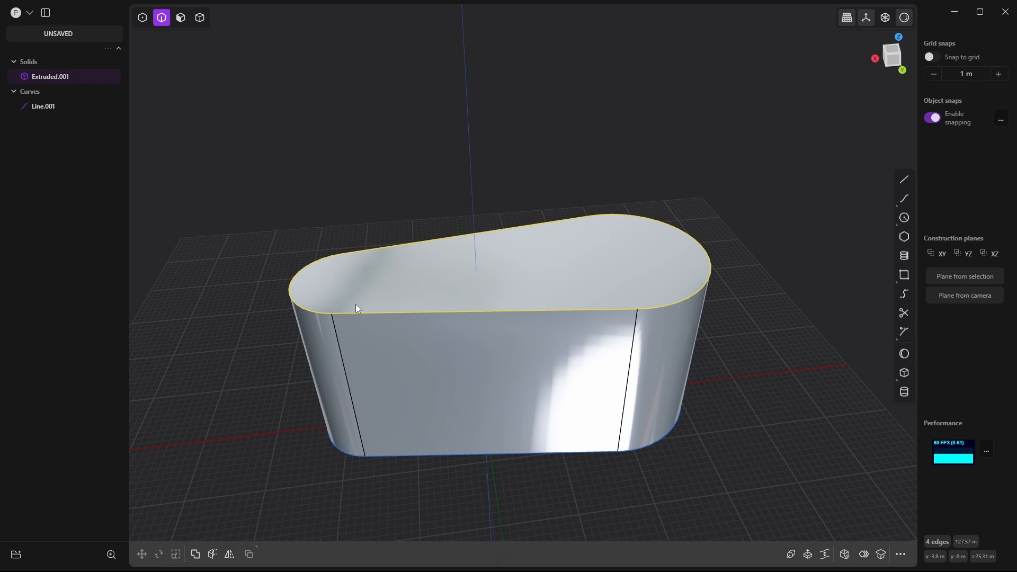
Try a fine fillet of about 0.10 m on the top edge loop, working close up at the vertical seam
scroll(339, 307, "up", 8)
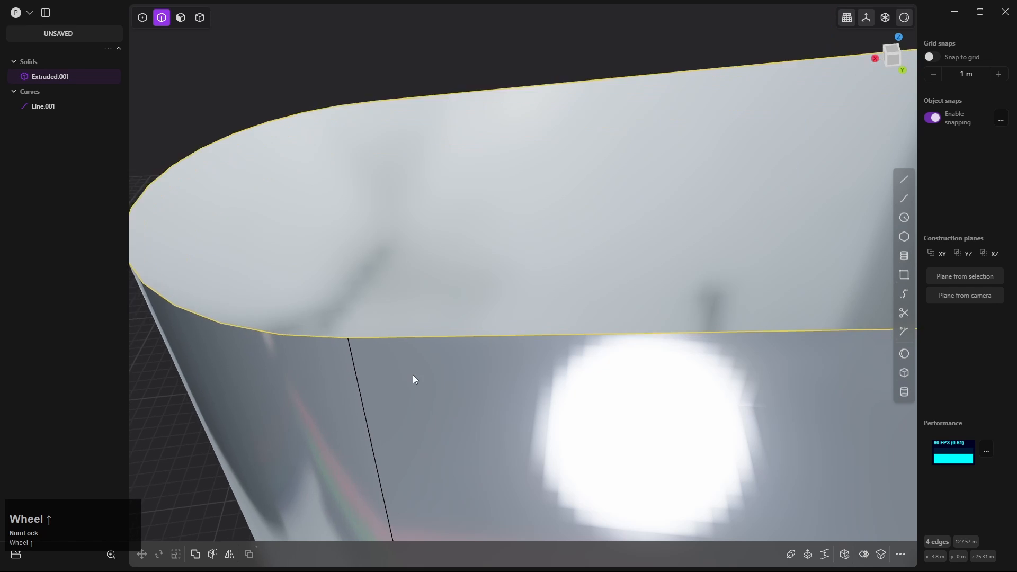
scroll(414, 378, "up", 3)
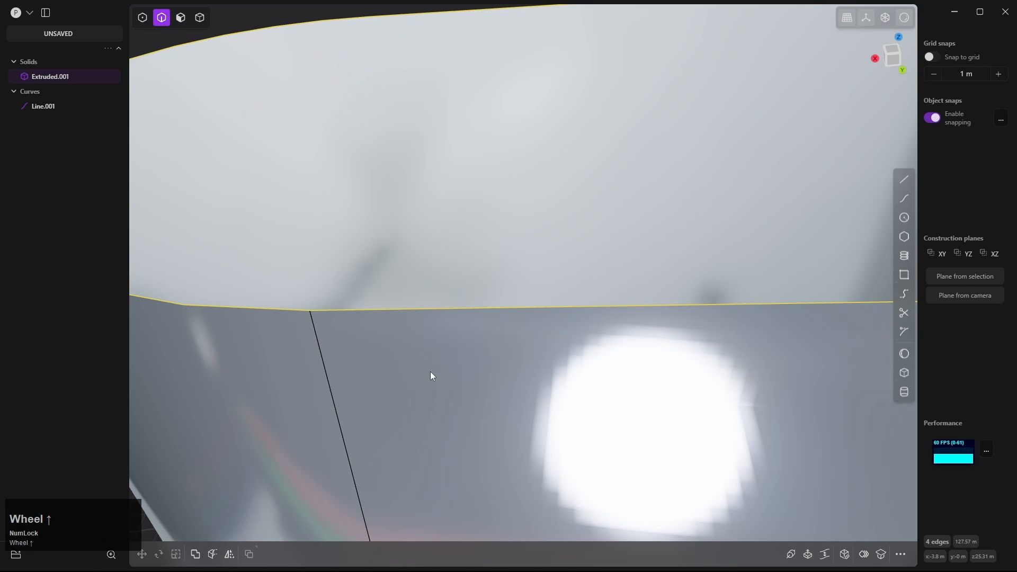
key("b")
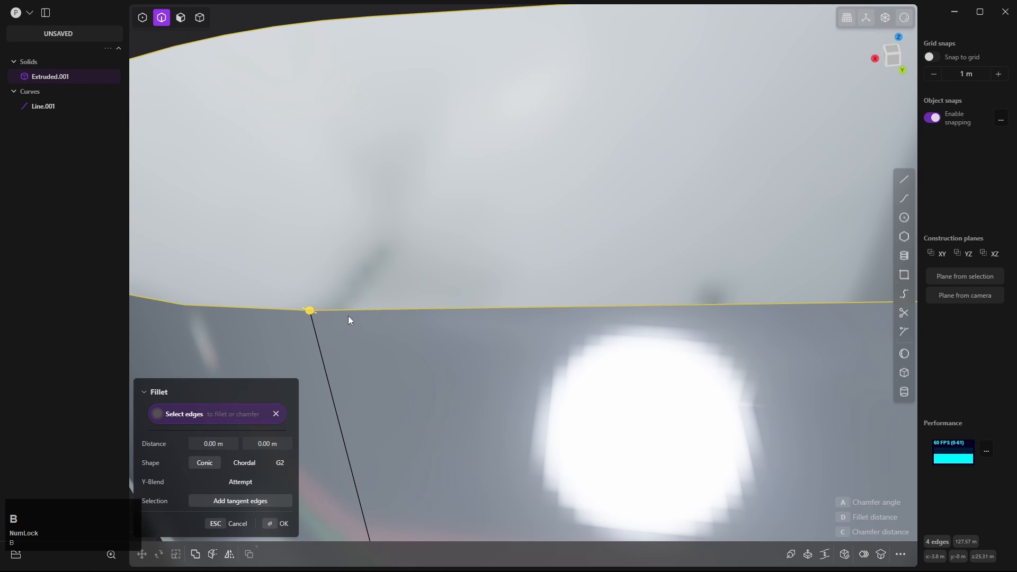
key("d")
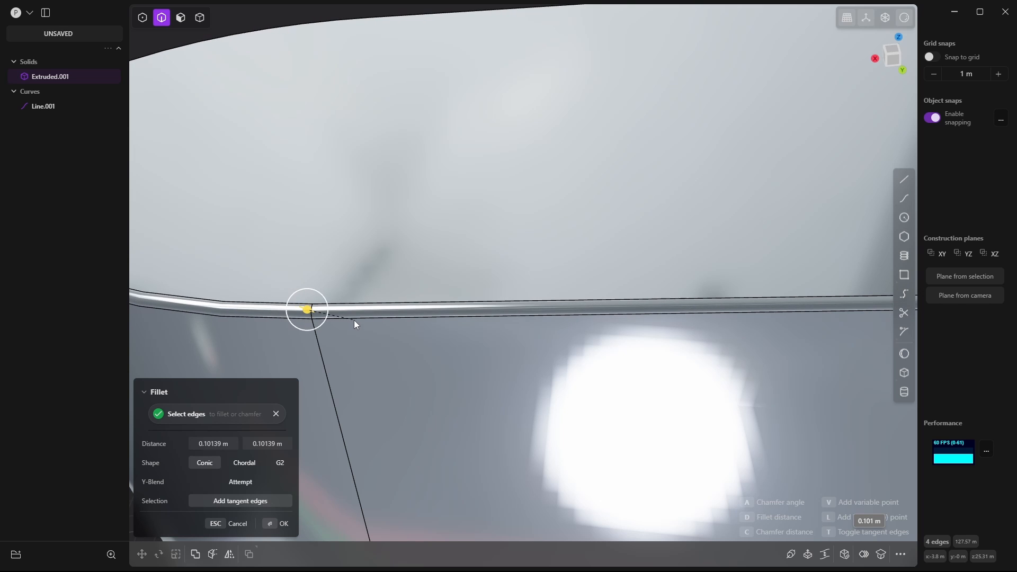
key("Escape")
scroll(354, 320, "down", 5)
key("Escape")
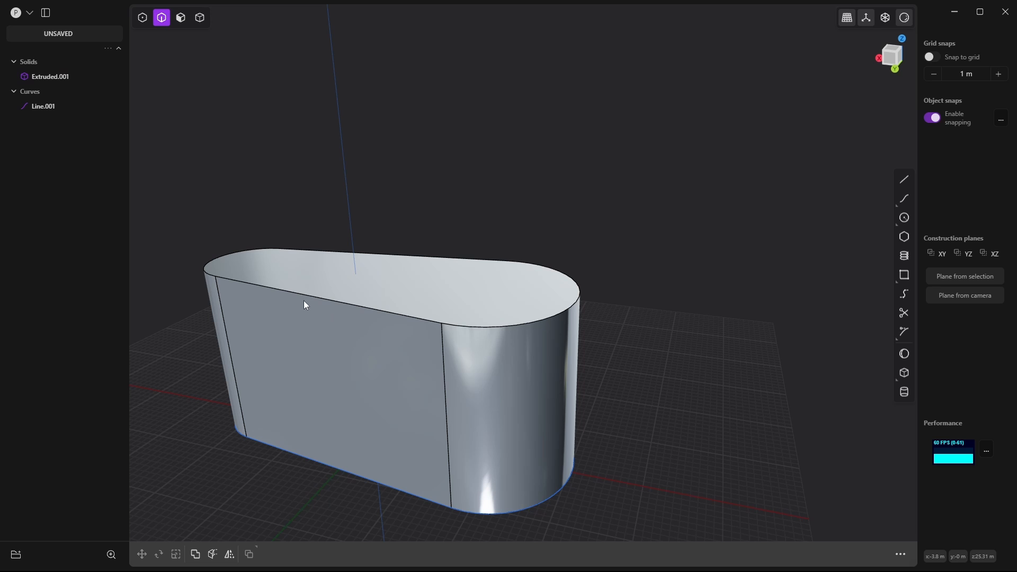
Select the solid's entire top edge loop, then deselect and reselect its edges so the fillet handle sits on the large curved end
left_click(322, 298, "alt")
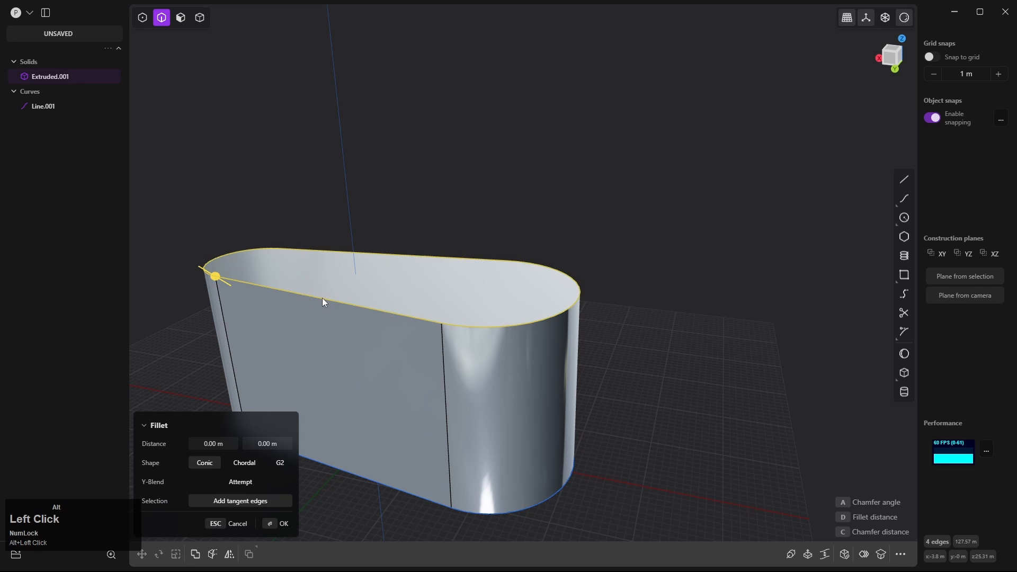
scroll(340, 301, "up", 5)
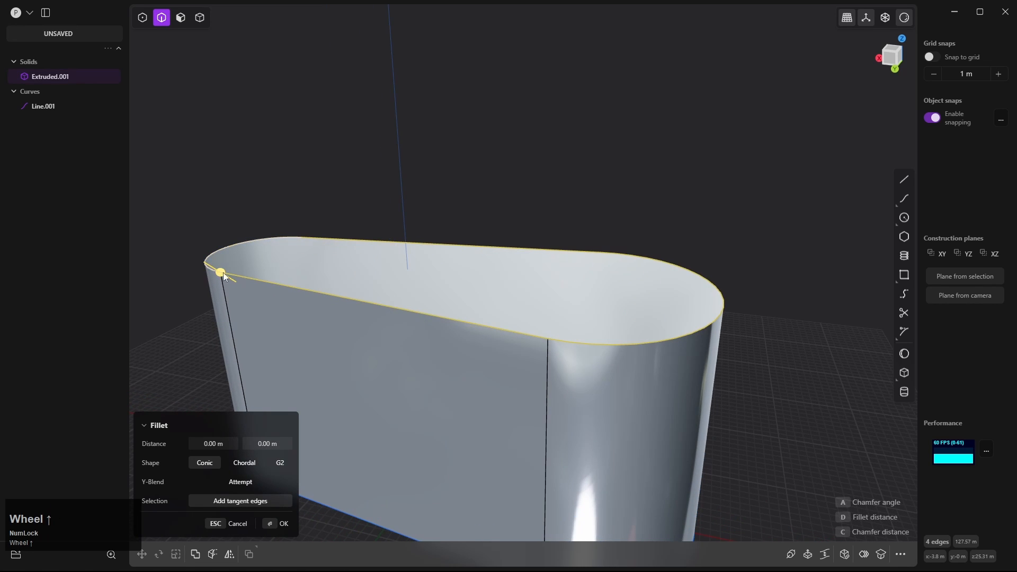
scroll(485, 313, "down", 2)
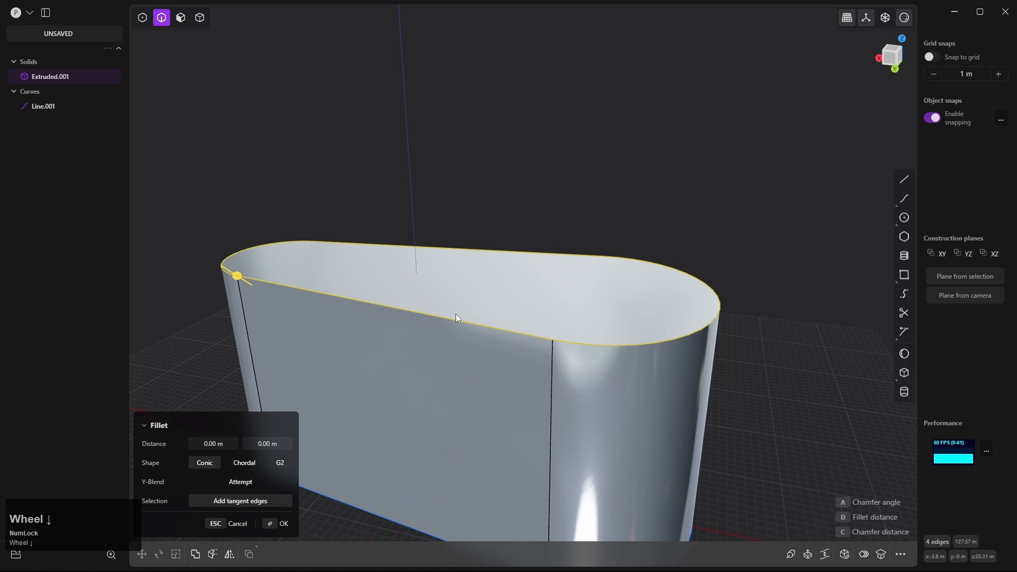
middle_click_drag(456, 314, 497, 354)
scroll(496, 346, "up", 3)
middle_click_drag(549, 332, 489, 342, "shift")
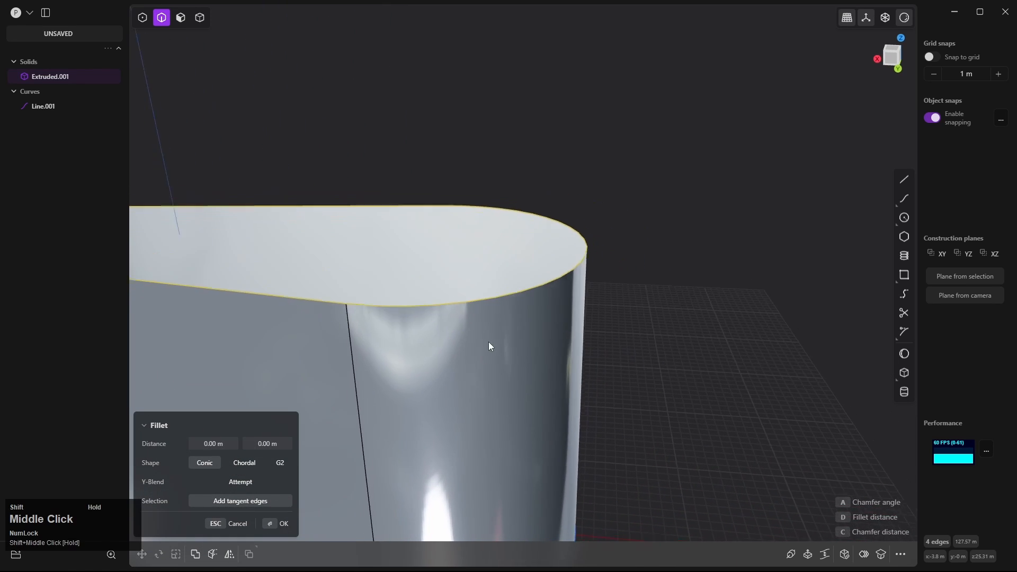
scroll(452, 288, "up", 5)
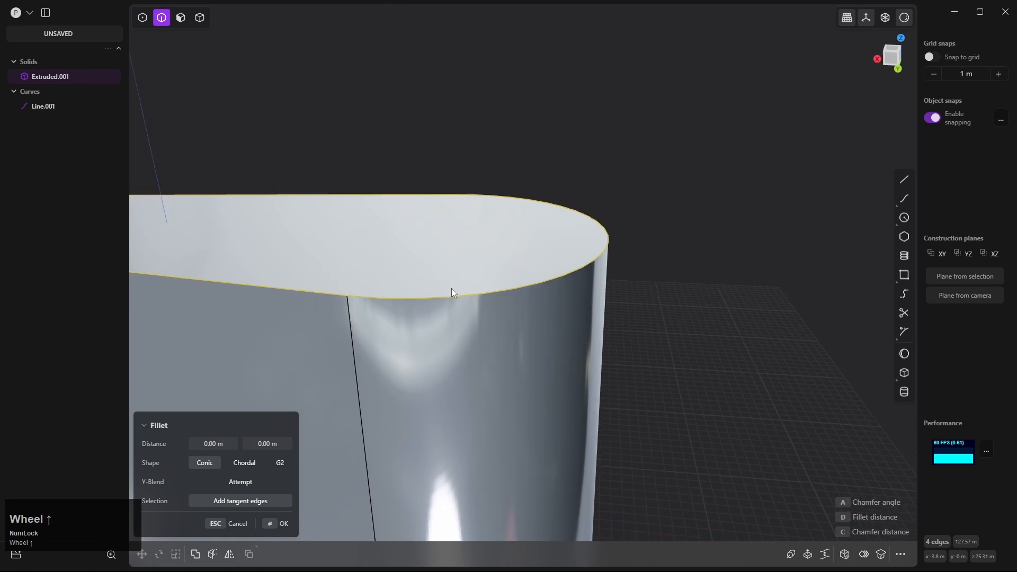
left_click(260, 293, "shift")
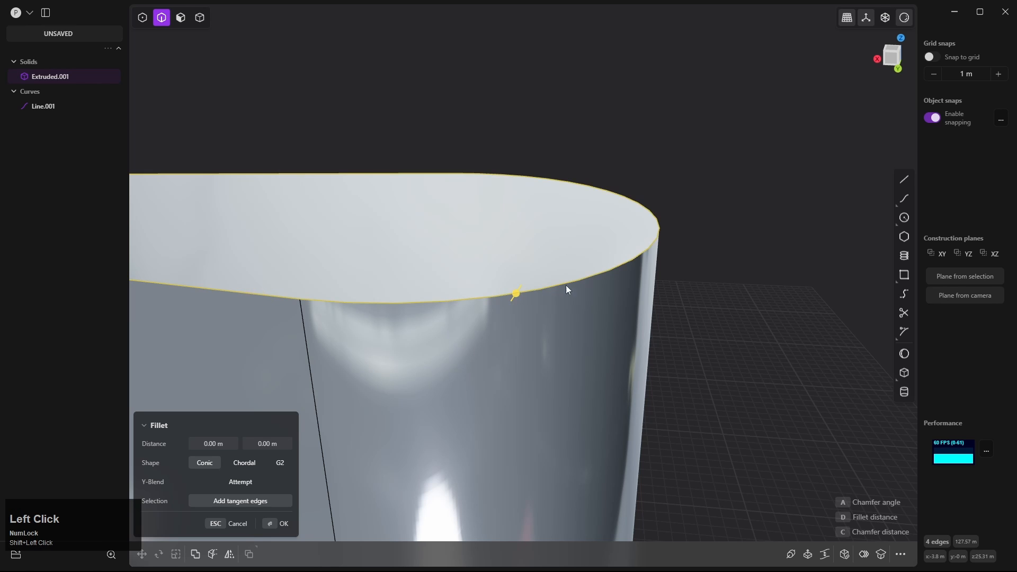
left_click(635, 259, "shift")
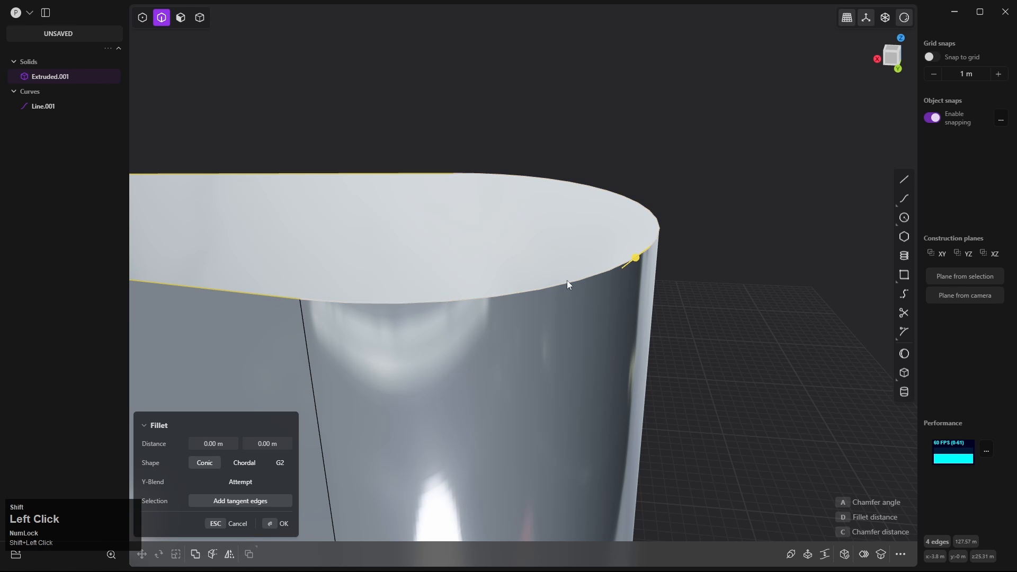
left_click(236, 292, "shift")
left_click(282, 175, "shift")
Try a fine fillet on the top edge loop from a close-up of the curved edge, re-picking that edge to reposition the handle
scroll(460, 300, "up", 2)
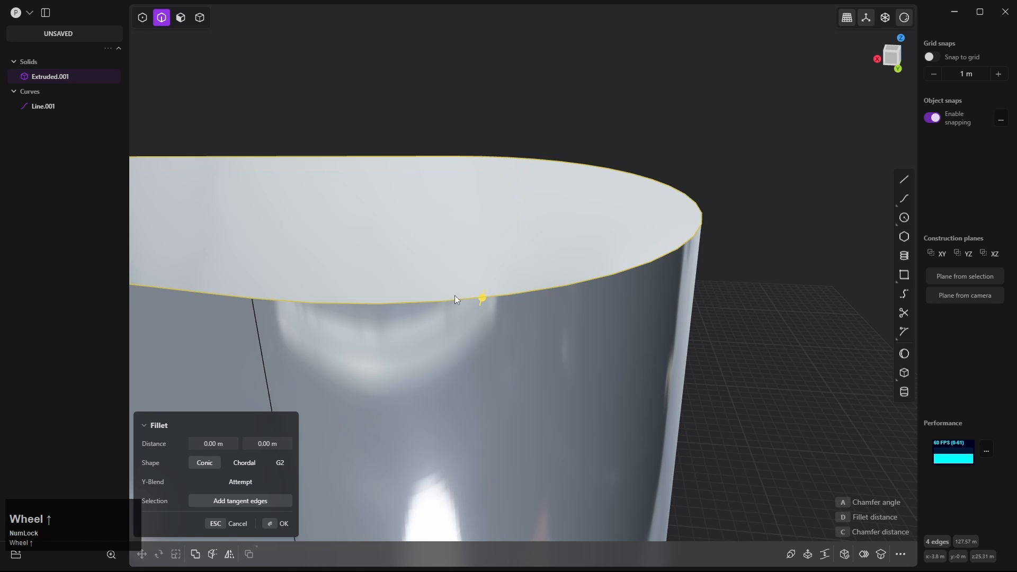
scroll(522, 296, "up", 3)
left_click(729, 265, "shift")
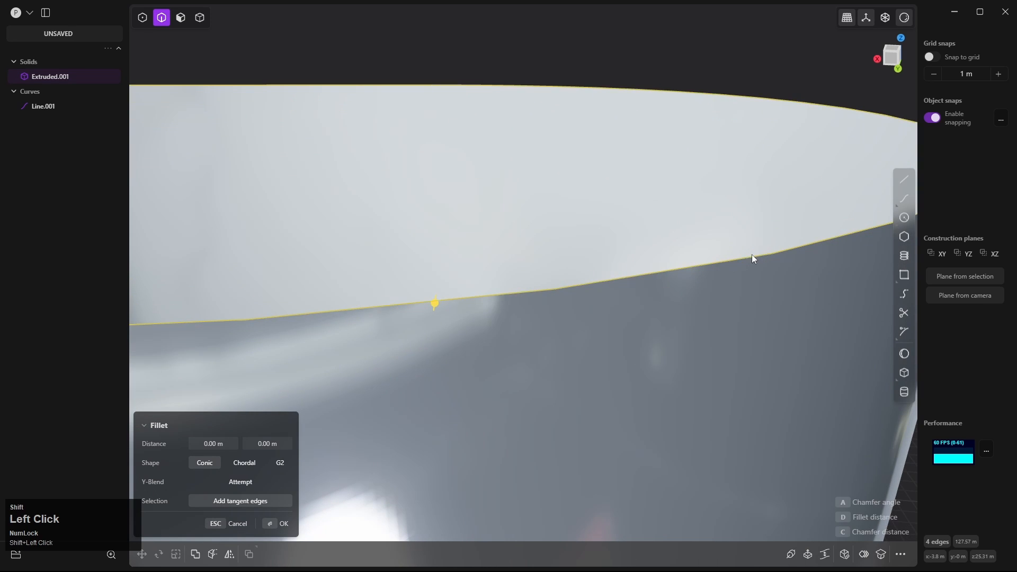
mouse_move(334, 312)
left_mouse_down()
mouse_move(342, 328)
mouse_move(329, 298)
left_mouse_up()
scroll(404, 322, "down", 3)
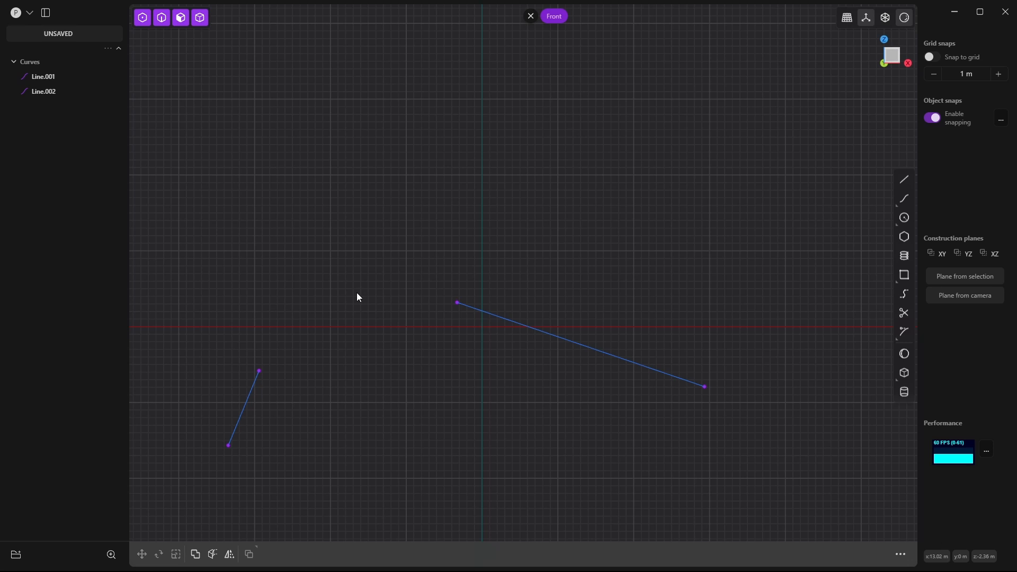
Extend the steep line by freestyle-moving its upper endpoint to where its direction meets the other line's tangent extension
key("1")
left_click(259, 371)
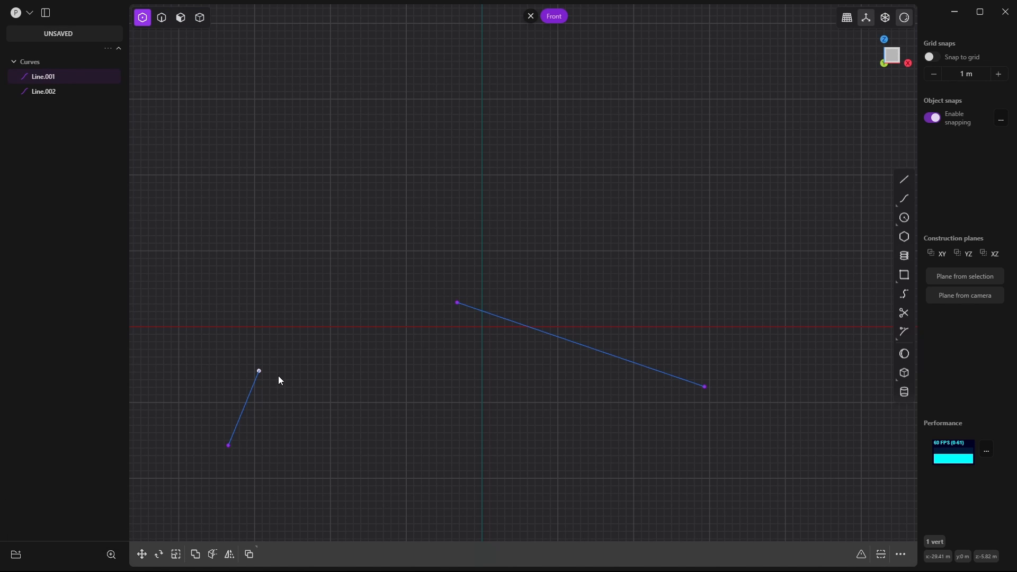
key("g")
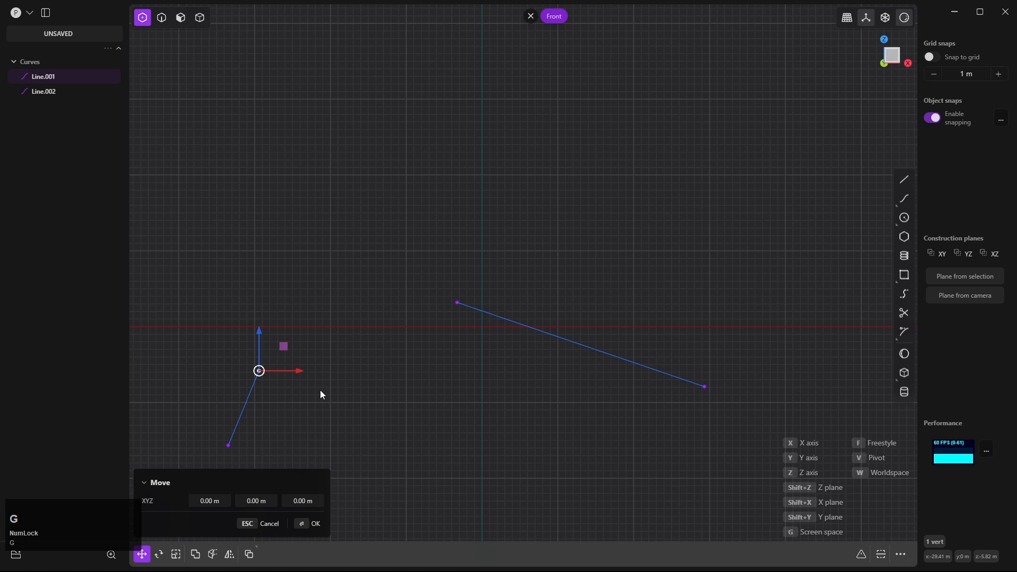
key("f")
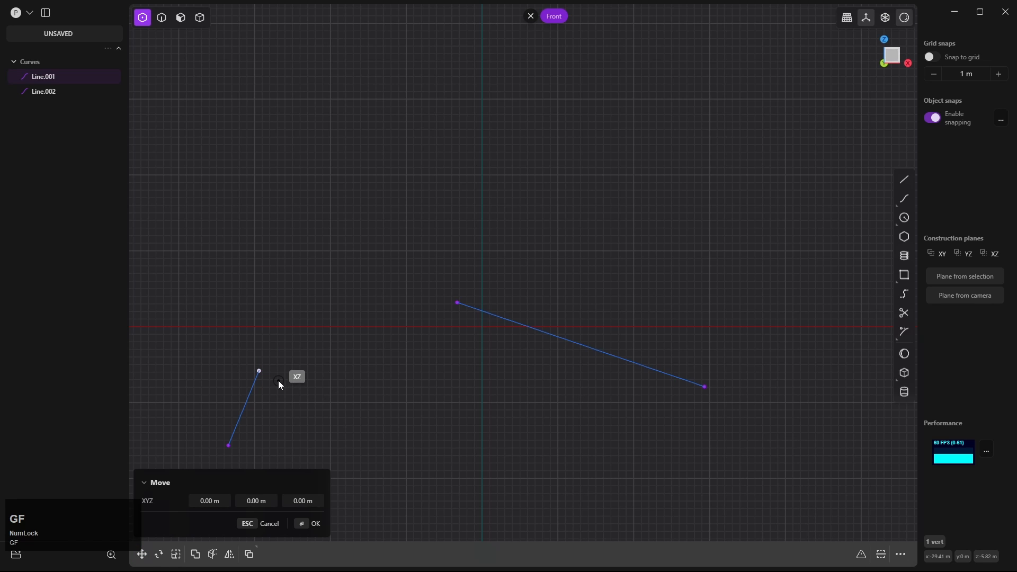
left_click(265, 371)
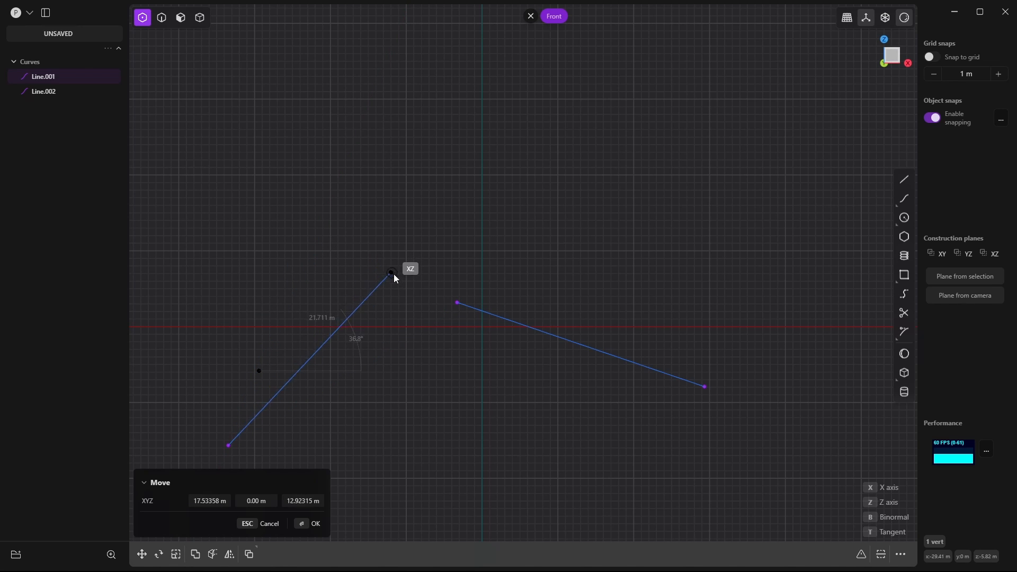
key("shift")
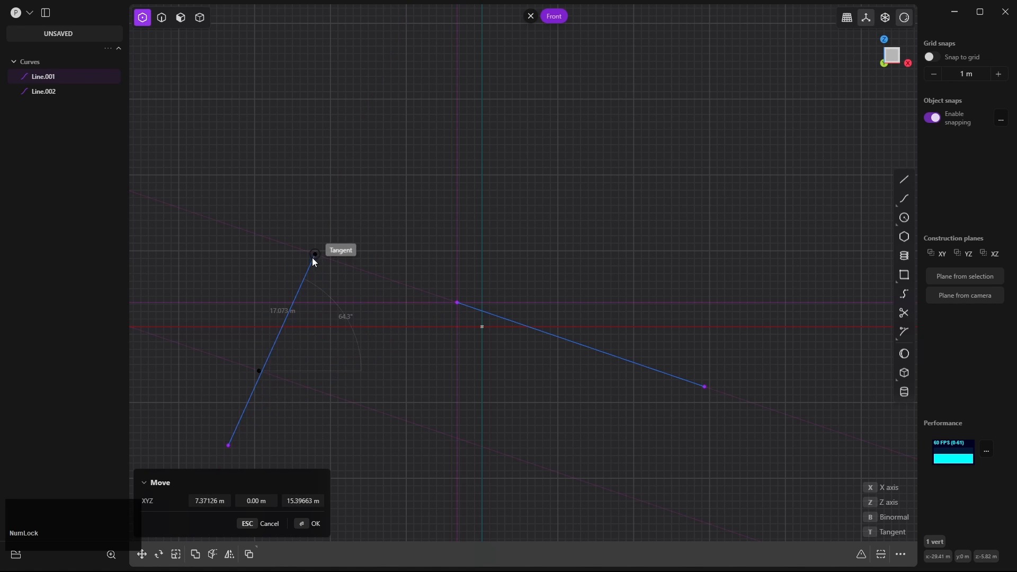
left_click(308, 253)
right_click(346, 276)
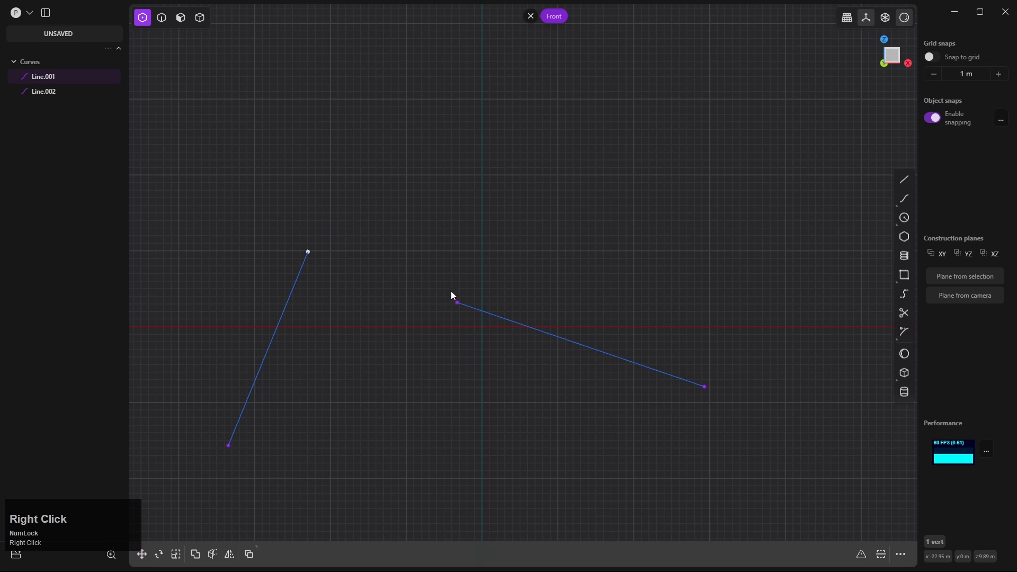
Freestyle-move the sloping line's upper endpoint onto the steep line's upper end so the two lines meet at a corner
left_click(457, 304)
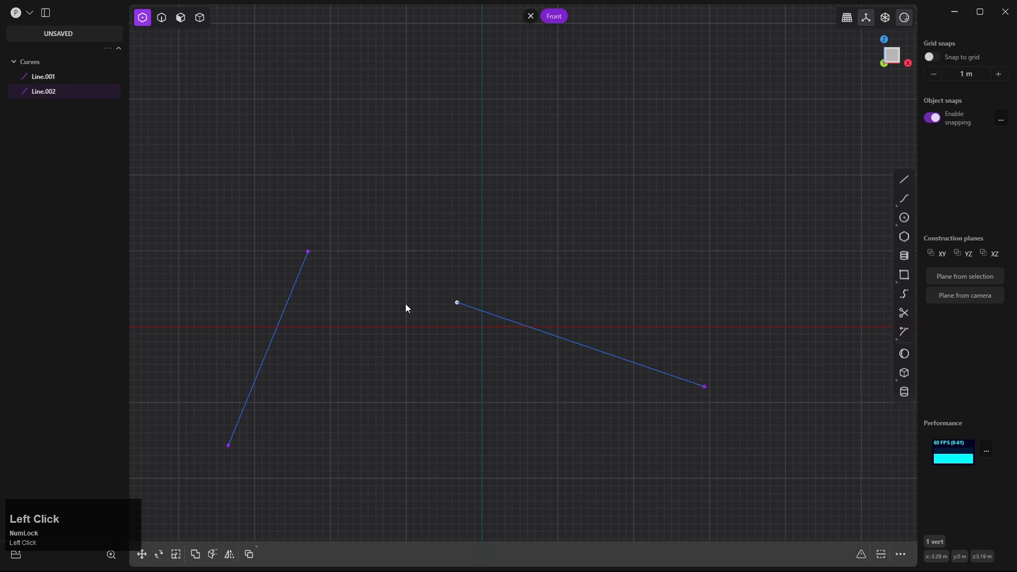
key("g")
key("f")
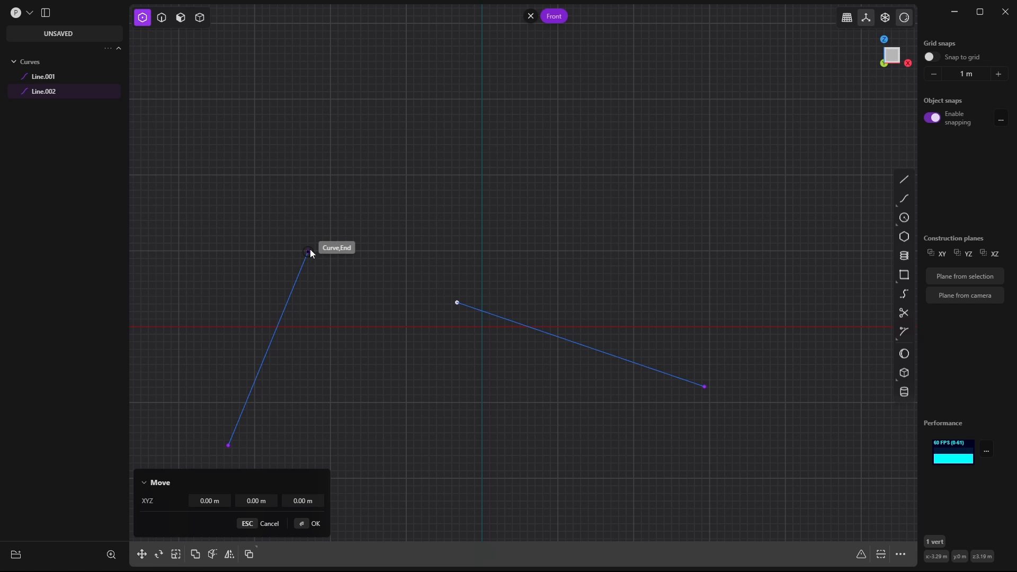
left_click(457, 303)
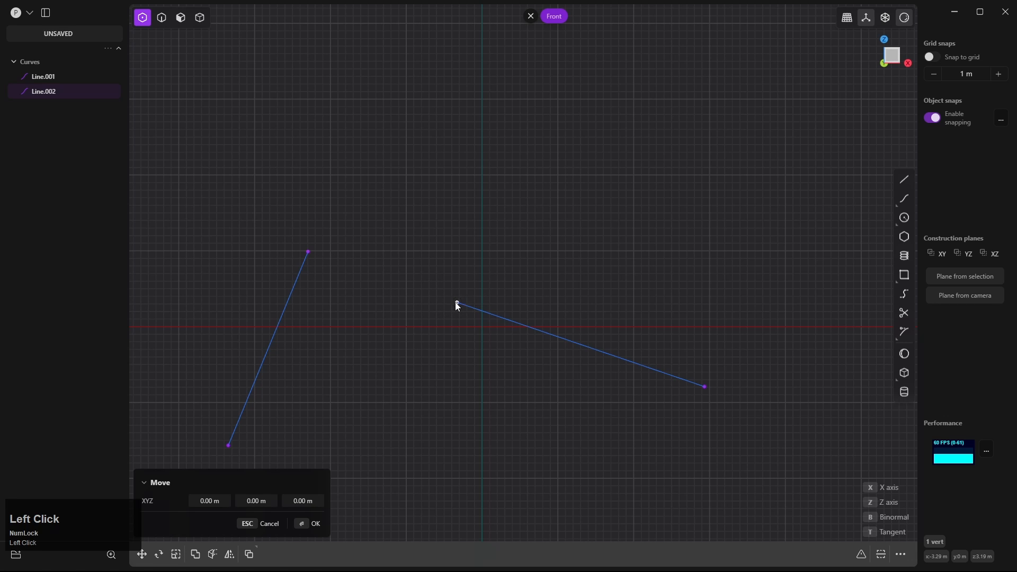
left_click(310, 253)
right_click(337, 275)
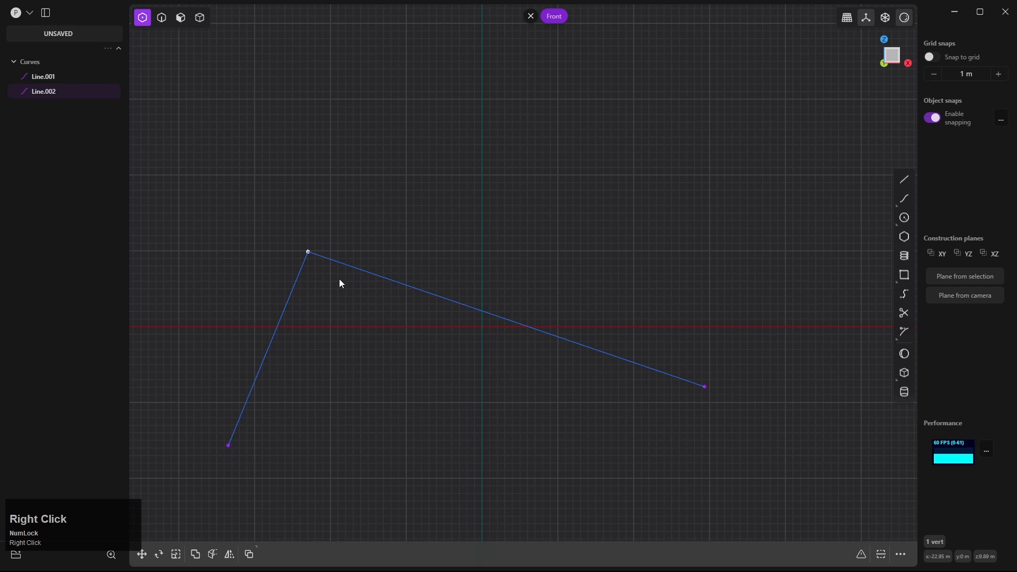
Join the two meeting lines into a single curve
key("2")
left_click_drag(344, 291, 262, 237)
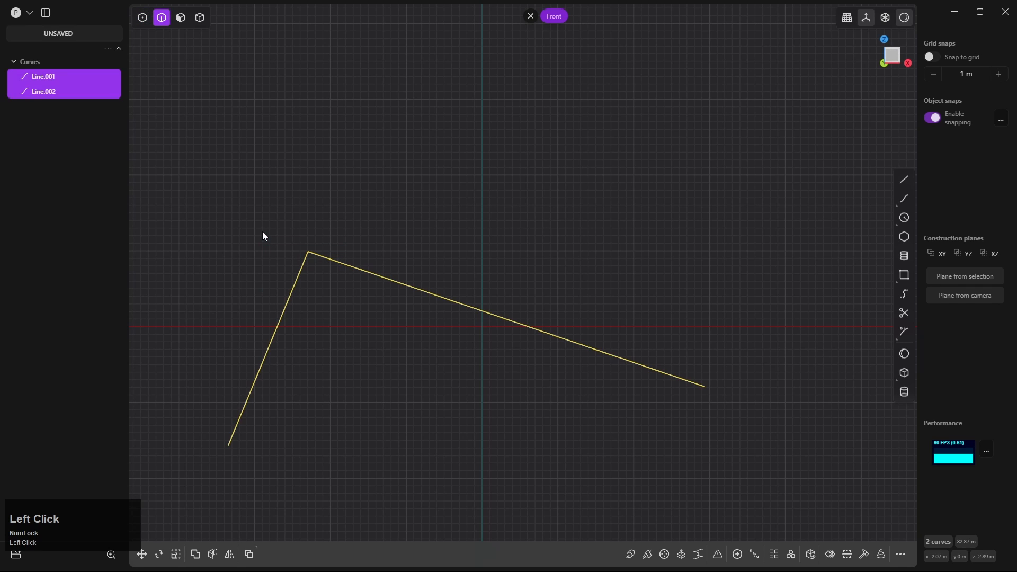
key("j")
left_click(265, 233)
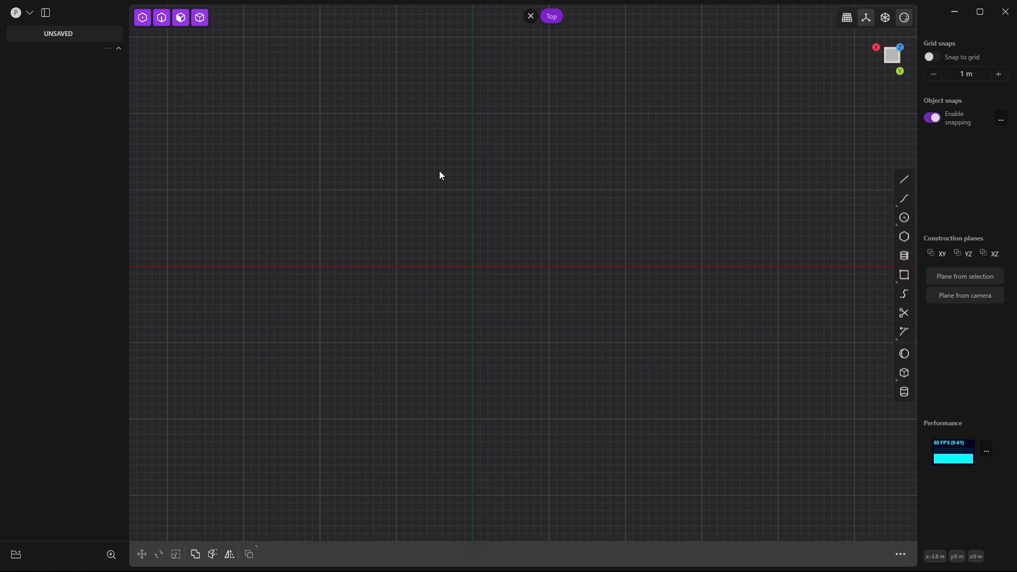
Draw an open, irregular ten-segment polyline about 166 m long around the origin in the top view
key("a")
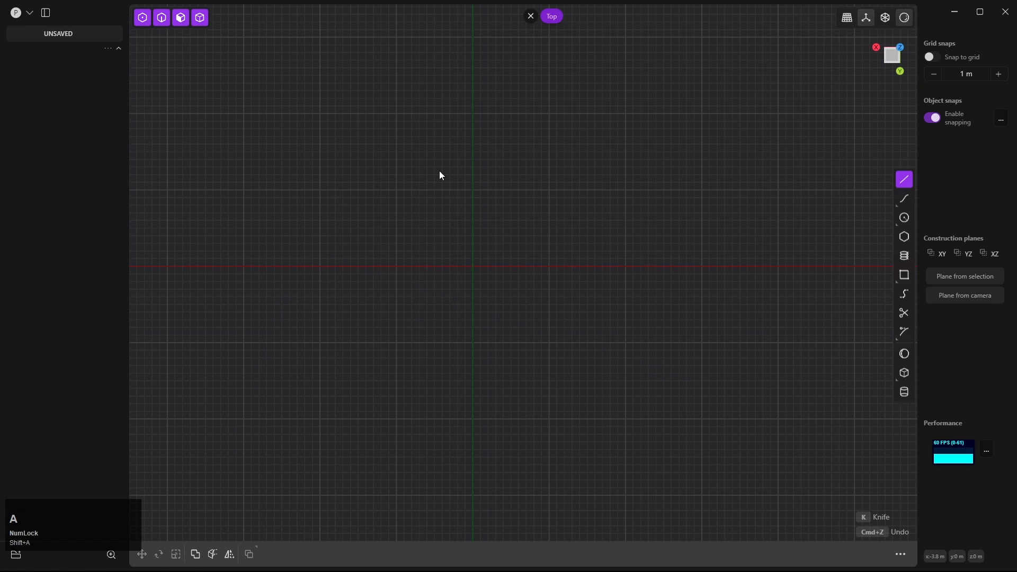
left_click(210, 238)
left_click(328, 120)
left_click(409, 169)
left_click(546, 103)
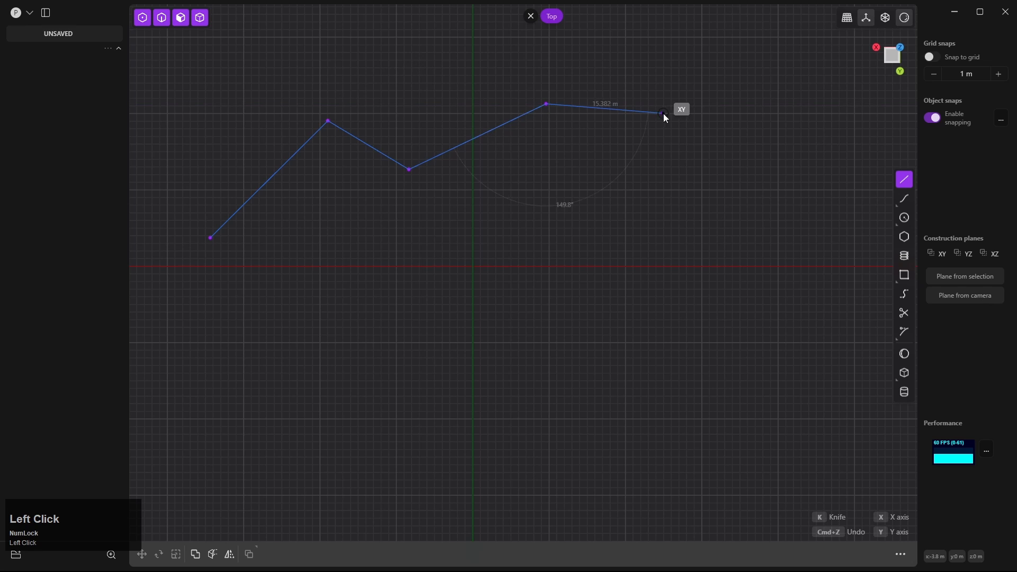
left_click(663, 114)
left_click(613, 191)
left_click(700, 345)
left_click(775, 373)
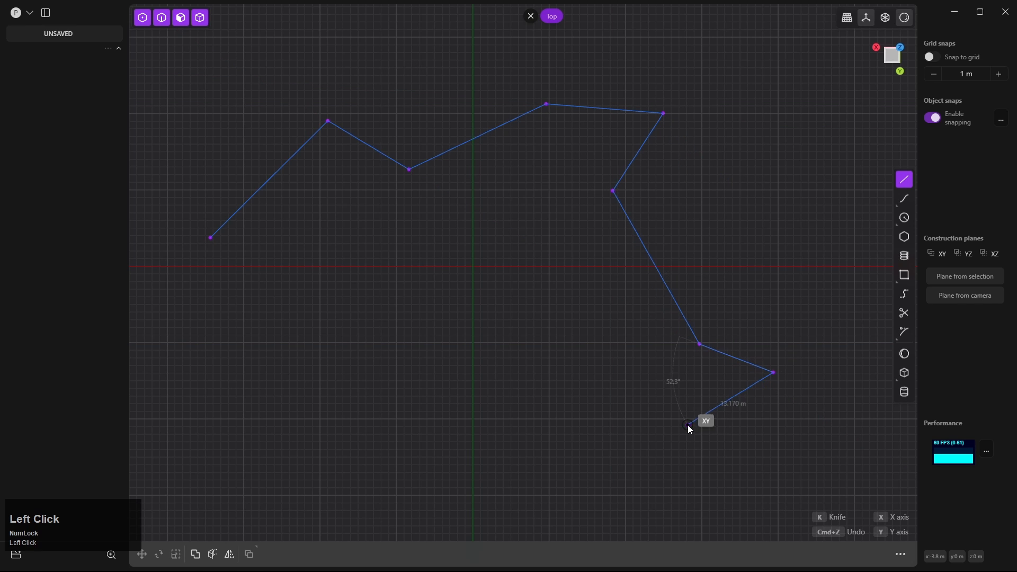
left_click(687, 425)
left_click(520, 350)
left_click(439, 414)
right_click(358, 369)
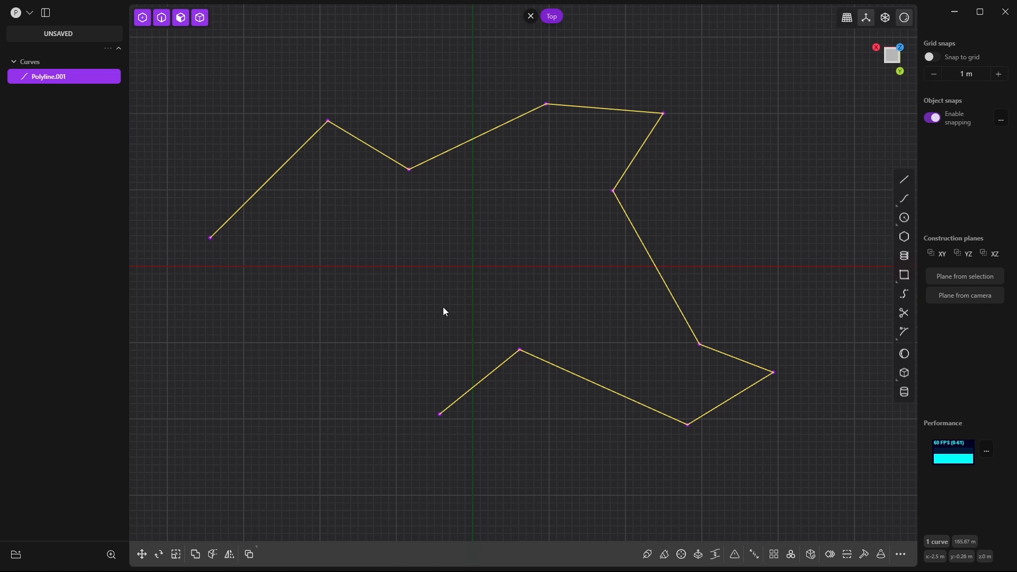
Close the polyline outline with a separate straight line about 38 m long between its two open ends
key("shift+r")
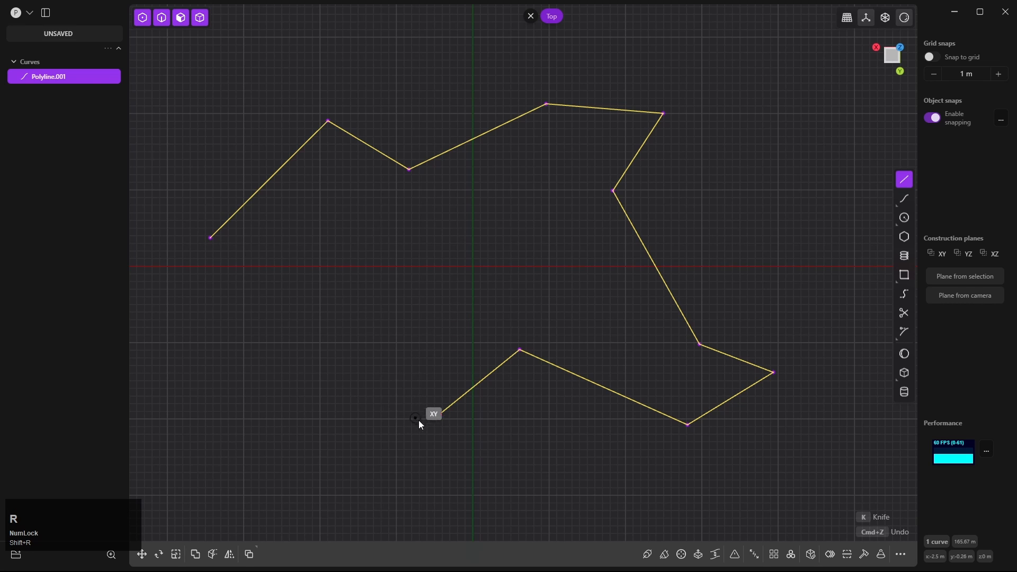
left_click(437, 416)
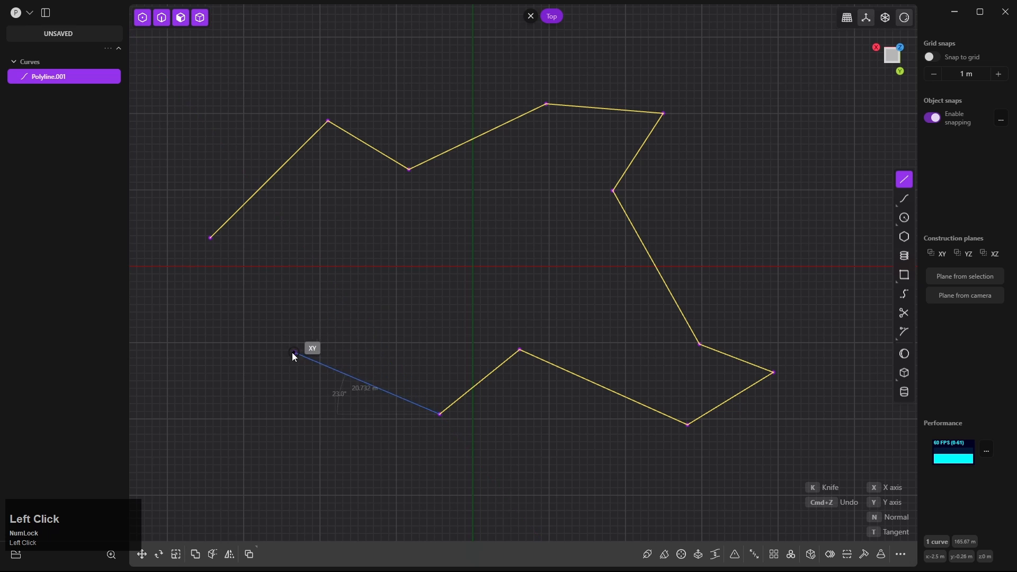
left_click(212, 237)
right_click(316, 221)
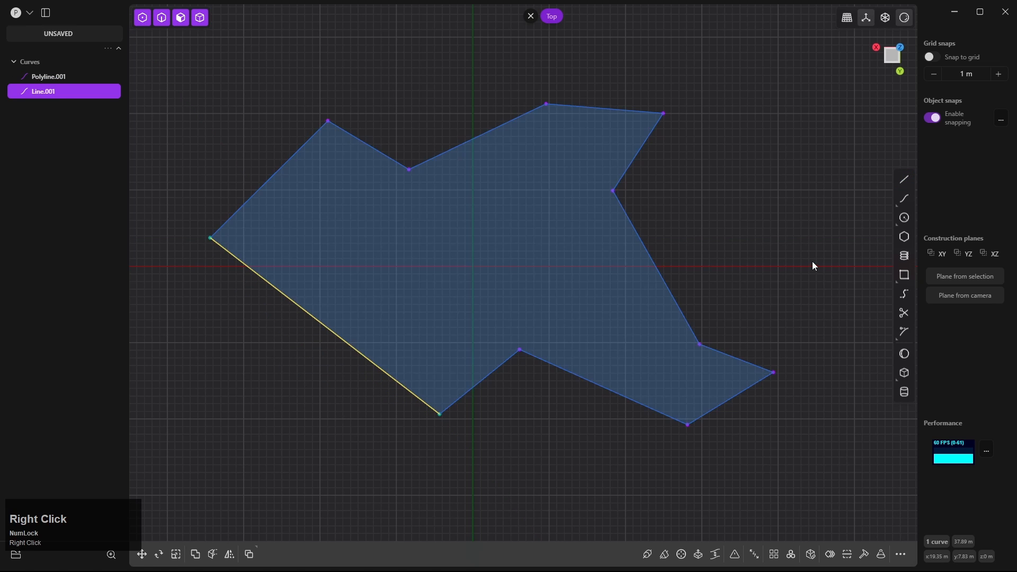
Draw a circle of about 9.6 m radius outside the closed outline, below its leftmost corner
middle_click_drag(452, 355, 508, 332)
left_click(904, 218)
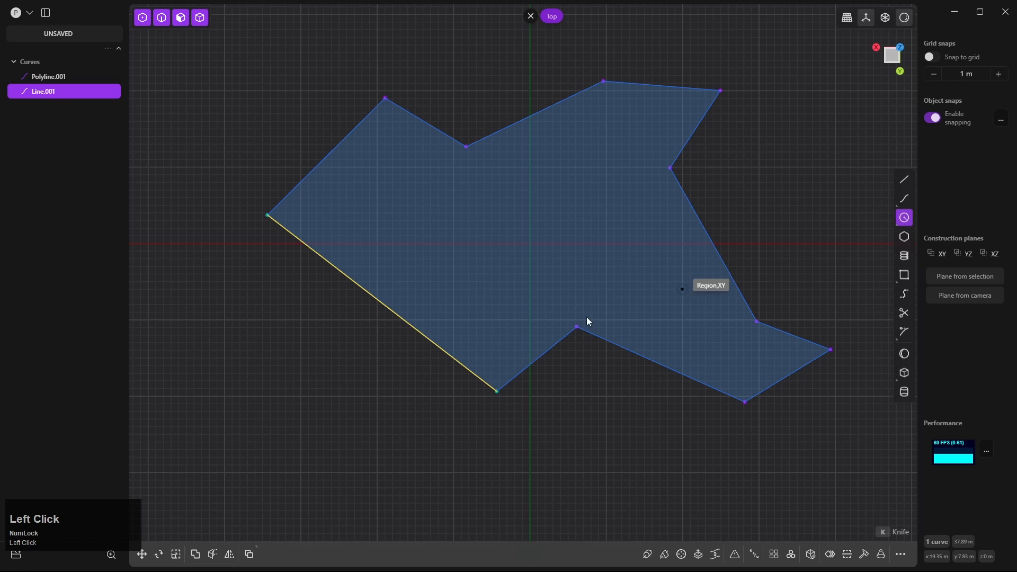
left_click(225, 401)
right_click(297, 415)
mouse_move(347, 436)
middle_mouse_down("shift")
mouse_move(427, 448)
mouse_move(429, 431)
mouse_move(458, 415)
middle_mouse_up("shift")
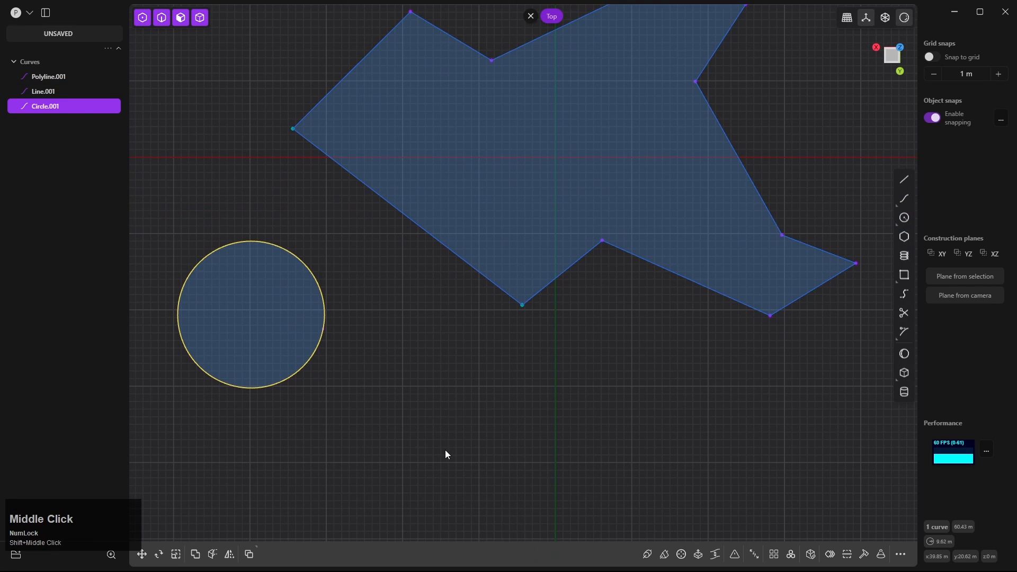
Draw two smaller circles below the outline, to the right of the large circle, with radii of about 5.25 m and 5.03 m
key("r")
left_click(436, 424)
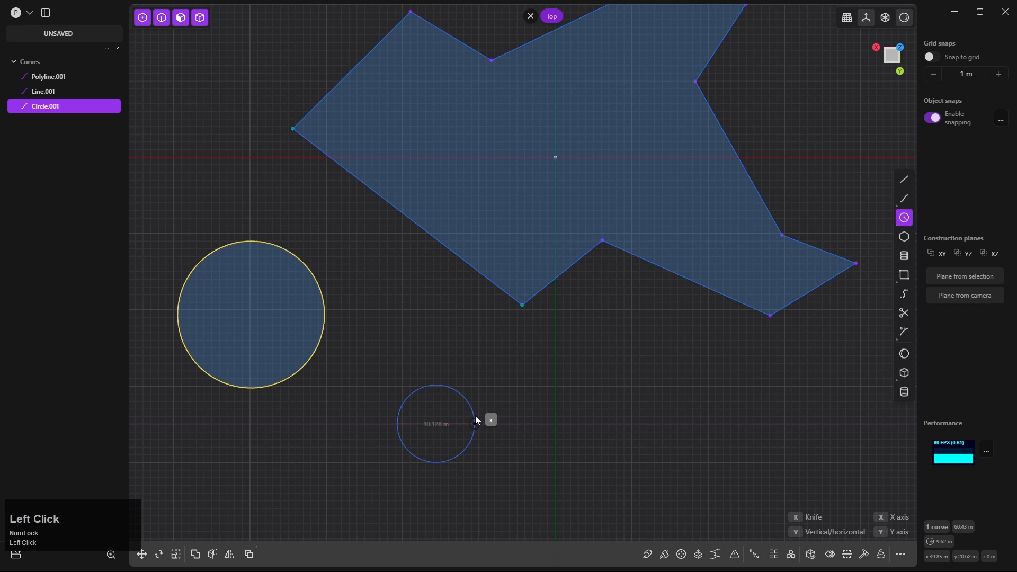
left_click(475, 416)
right_click(530, 418)
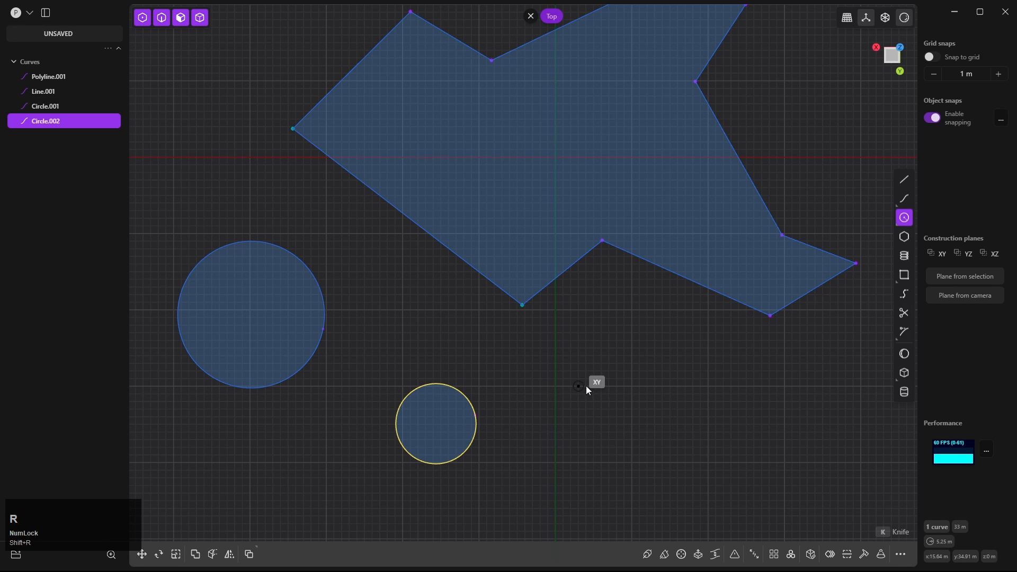
left_click(603, 380)
left_click(640, 369)
right_click(697, 351)
middle_click_drag(697, 351, 694, 404, "shift")
middle_click_drag(436, 380, 458, 385, "shift")
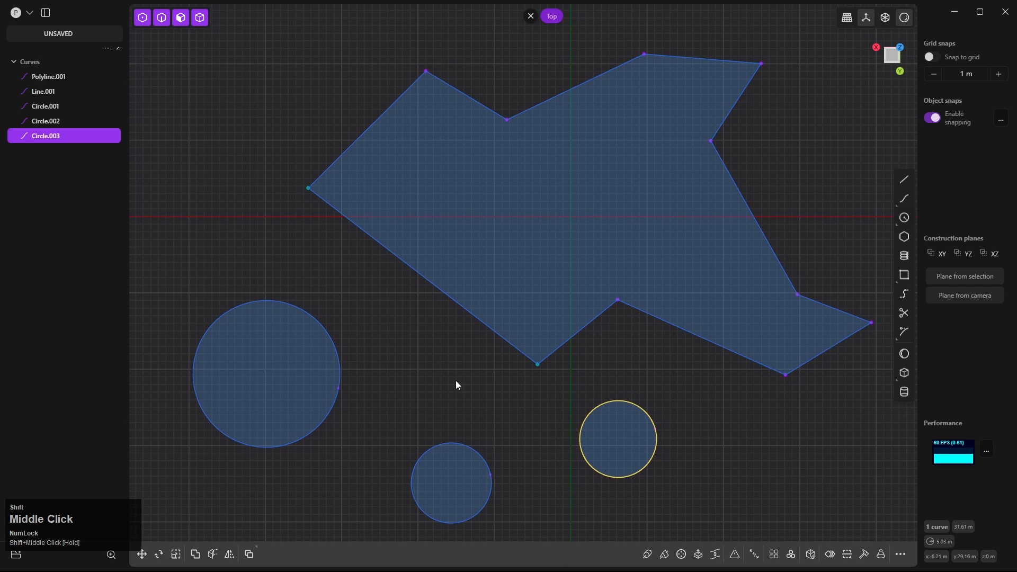
Switch to the Plasticity window with the gopro hero 9 project
key("alt+Tab")
key("alt+Tab")
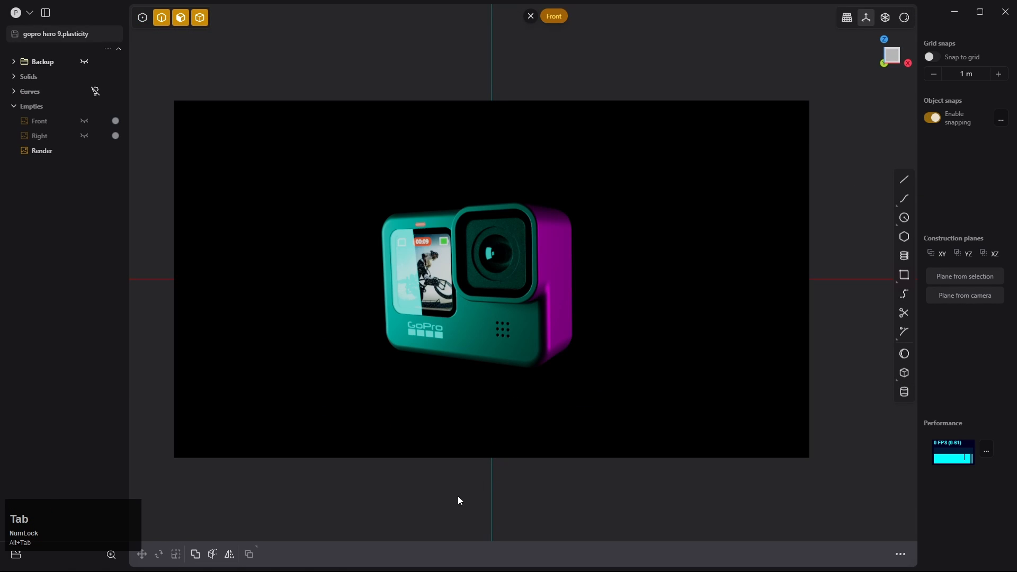
Delete the Render reference image from the camera project
left_click(449, 438)
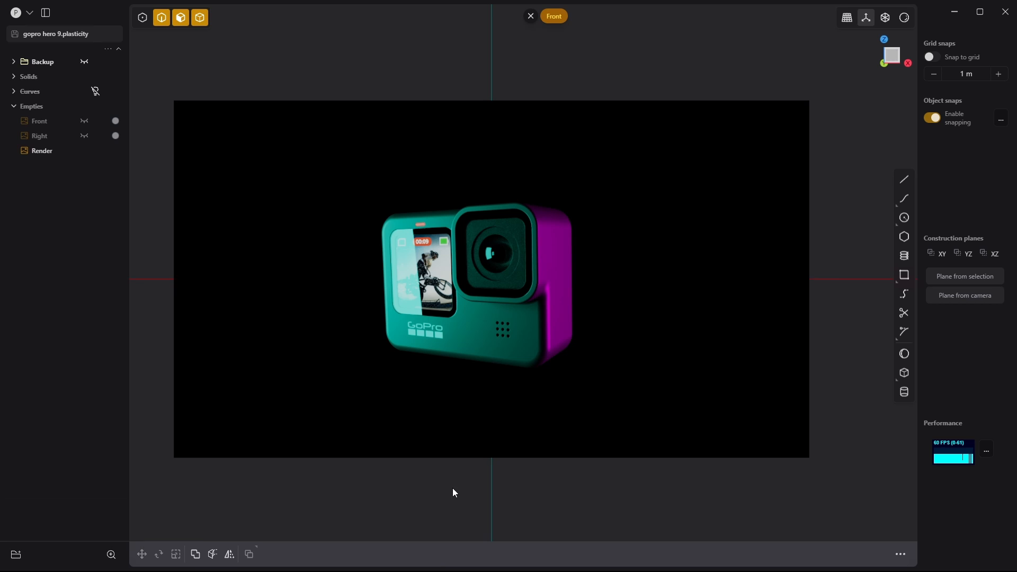
left_click(452, 407)
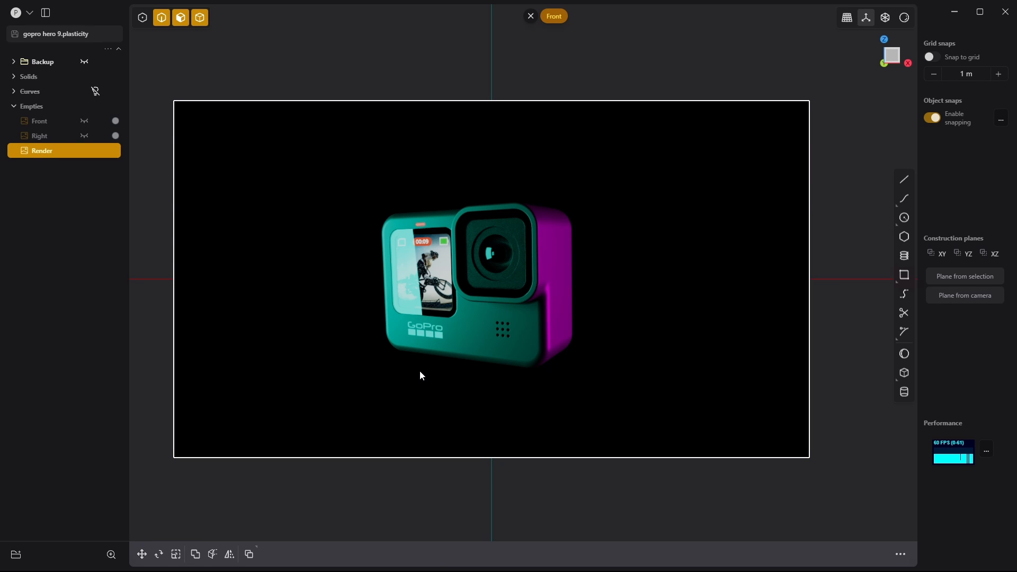
key("x")
mouse_move(500, 304)
middle_mouse_down()
mouse_move(474, 323)
mouse_move(496, 314)
middle_mouse_up()
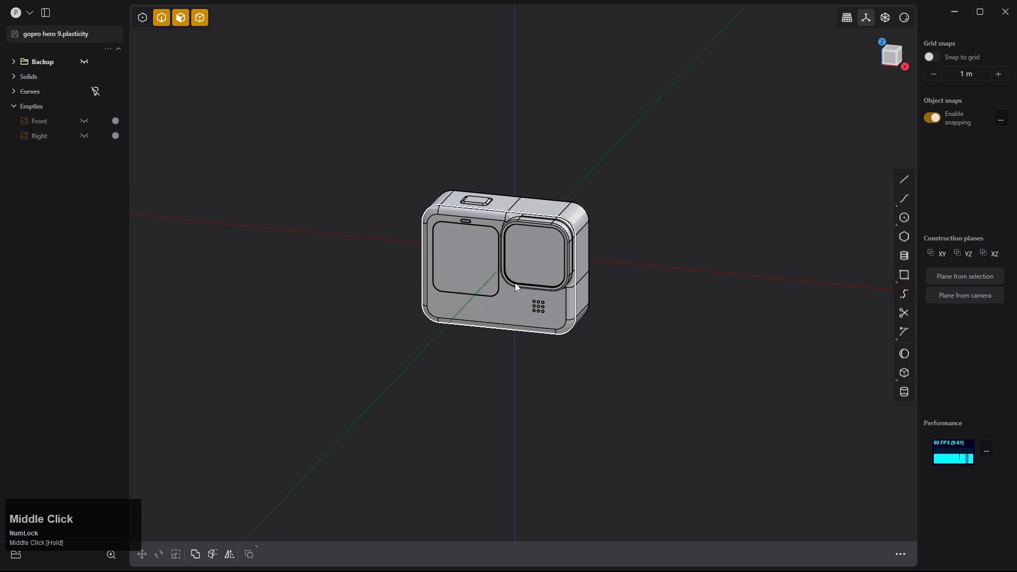
Examine the camera model's front, side and top faces from several angles
scroll(583, 255, "up", 5)
middle_click_drag(593, 346, 559, 359)
scroll(488, 360, "up", 2)
middle_click_drag(488, 360, 508, 377)
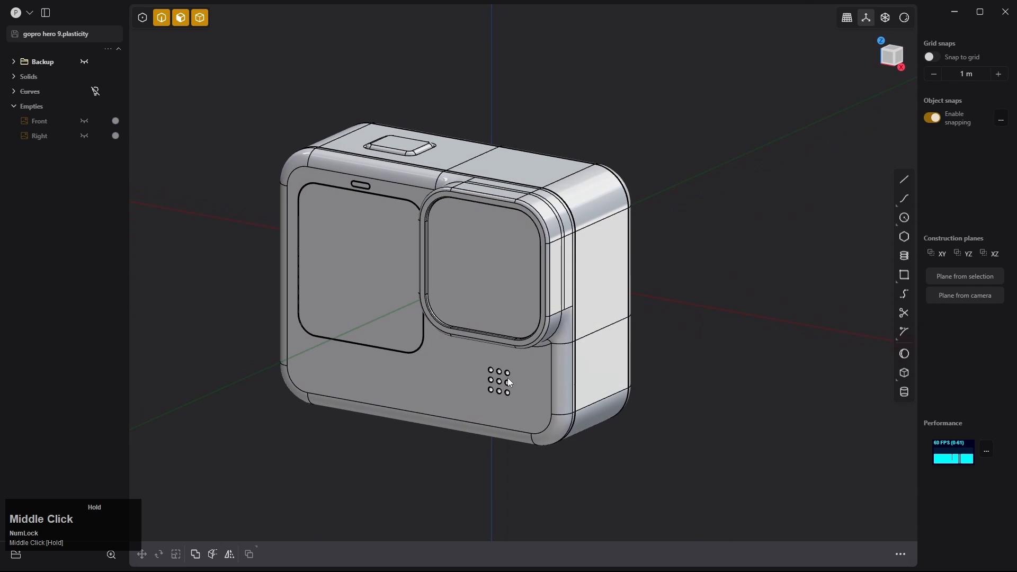
scroll(371, 462, "down", 1)
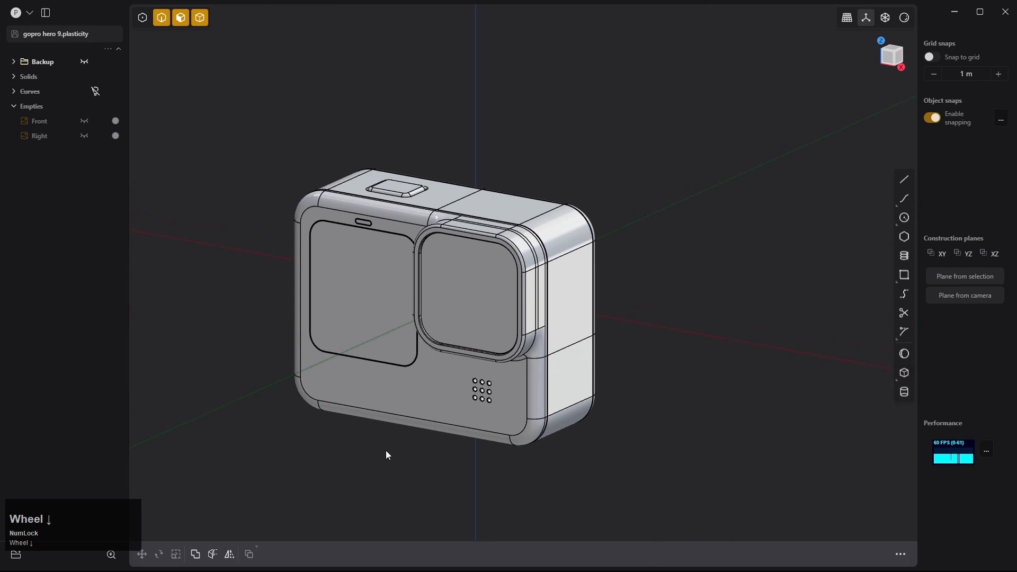
middle_click_drag(386, 454, 422, 446, "shift")
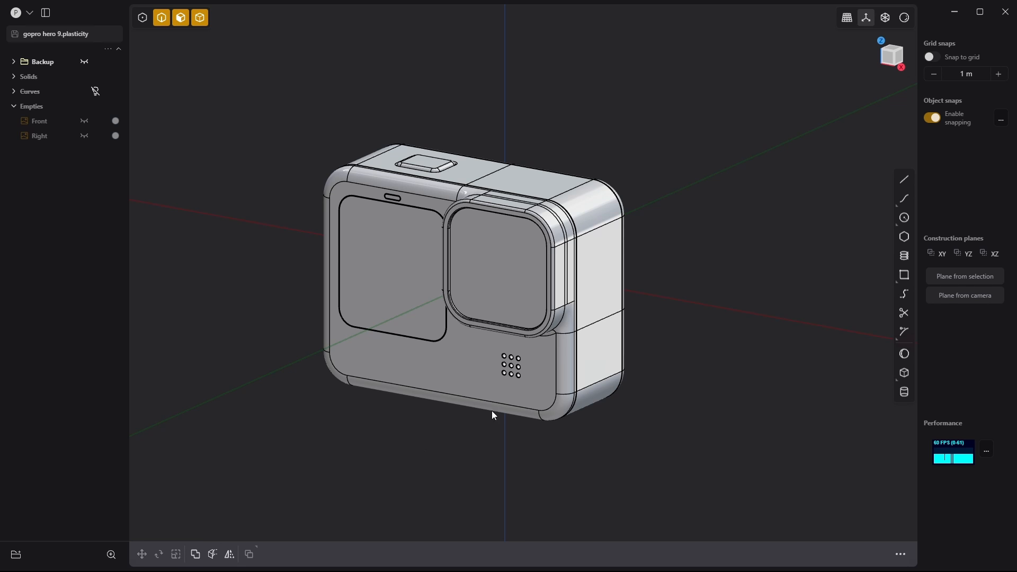
middle_click(440, 388)
mouse_move(439, 388)
middle_mouse_down()
mouse_move(386, 379)
mouse_move(515, 325)
mouse_move(570, 361)
mouse_move(444, 380)
mouse_move(509, 383)
mouse_move(468, 390)
mouse_move(447, 376)
middle_mouse_up()
mouse_move(401, 412)
middle_mouse_down()
mouse_move(406, 434)
mouse_move(404, 410)
middle_mouse_up()
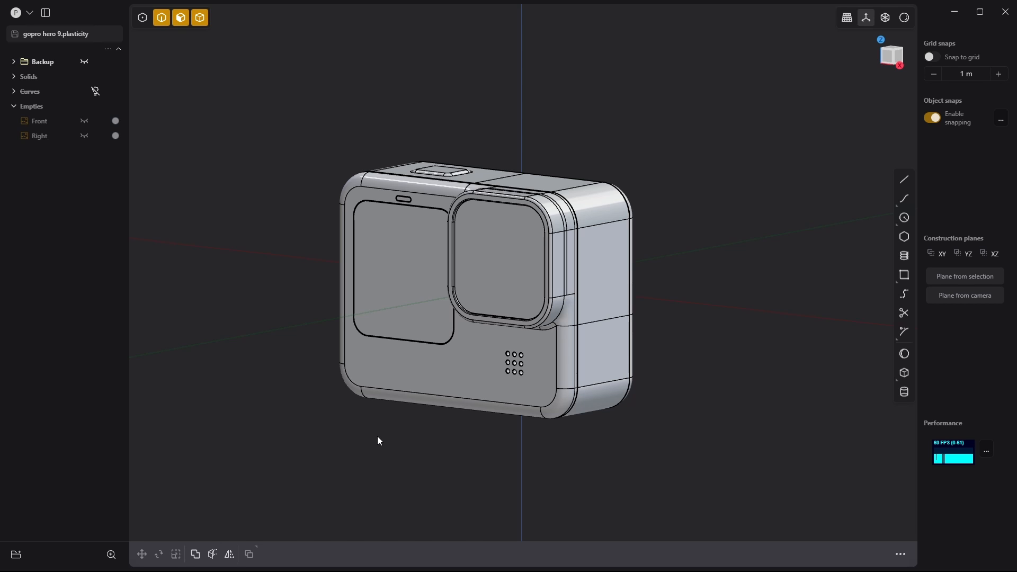
Switch to the Plasticity window with the unsaved revolved bottle and inspect the bottle's neck and flat top face
key("alt+Tab")
key("shift+alt+Tab")
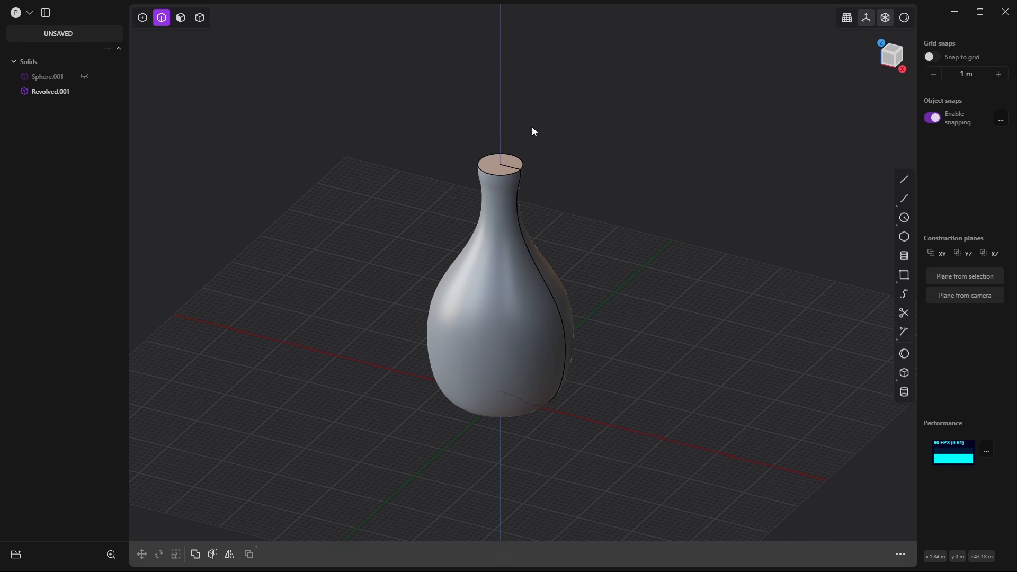
middle_click_drag(555, 171, 551, 220)
scroll(514, 250, "up", 5)
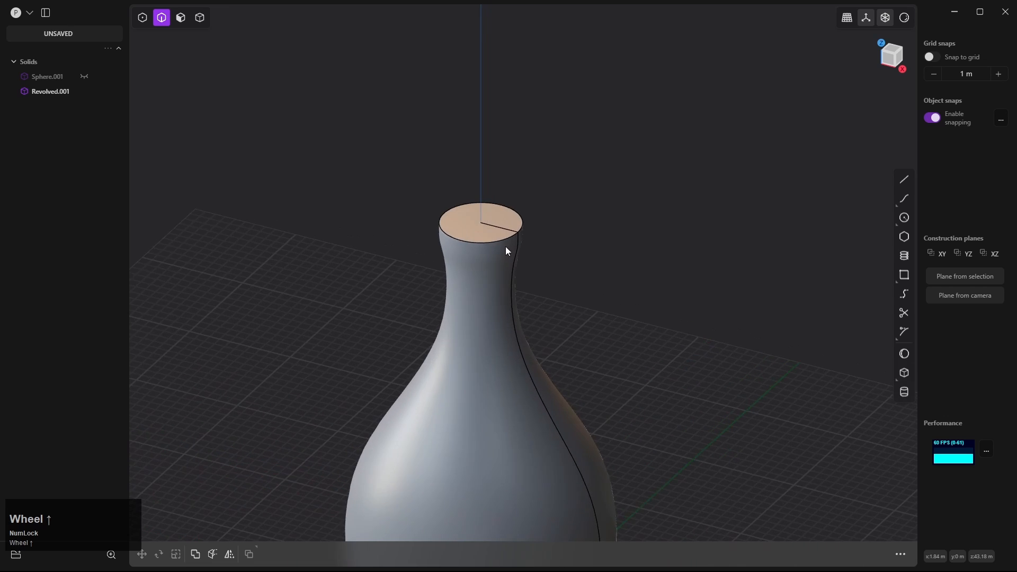
middle_click_drag(503, 244, 563, 246)
scroll(523, 226, "up", 3)
scroll(551, 332, "down", 8)
middle_click_drag(567, 419, 550, 347, "shift")
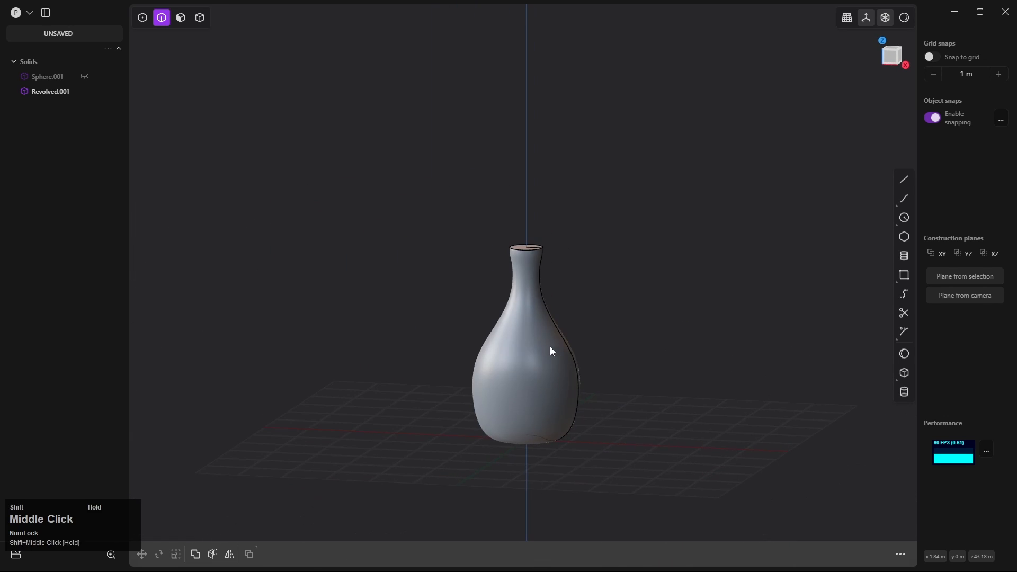
scroll(540, 238, "up", 4)
scroll(532, 249, "up", 8)
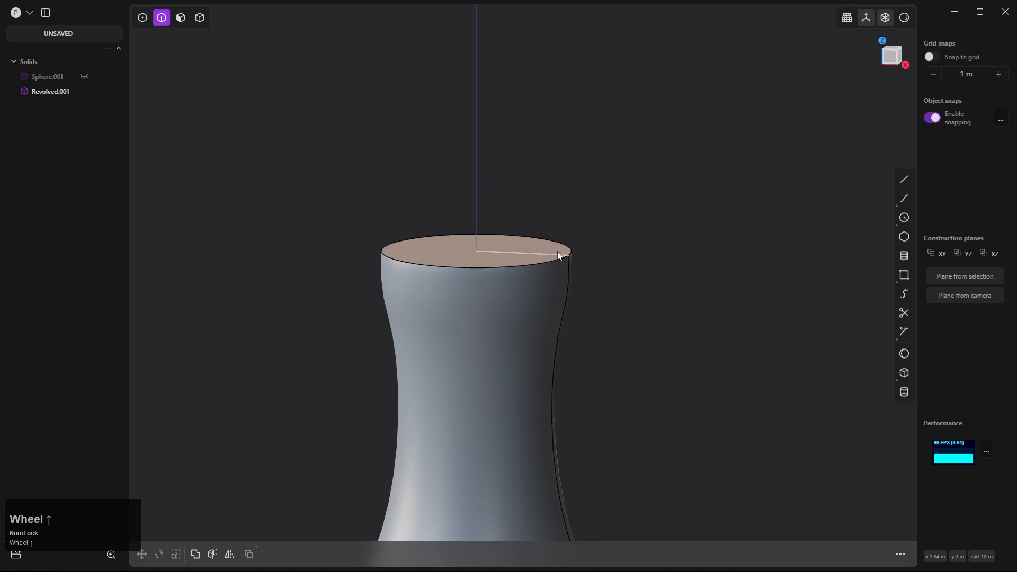
middle_click_drag(562, 269, 593, 266)
scroll(519, 250, "down", 5)
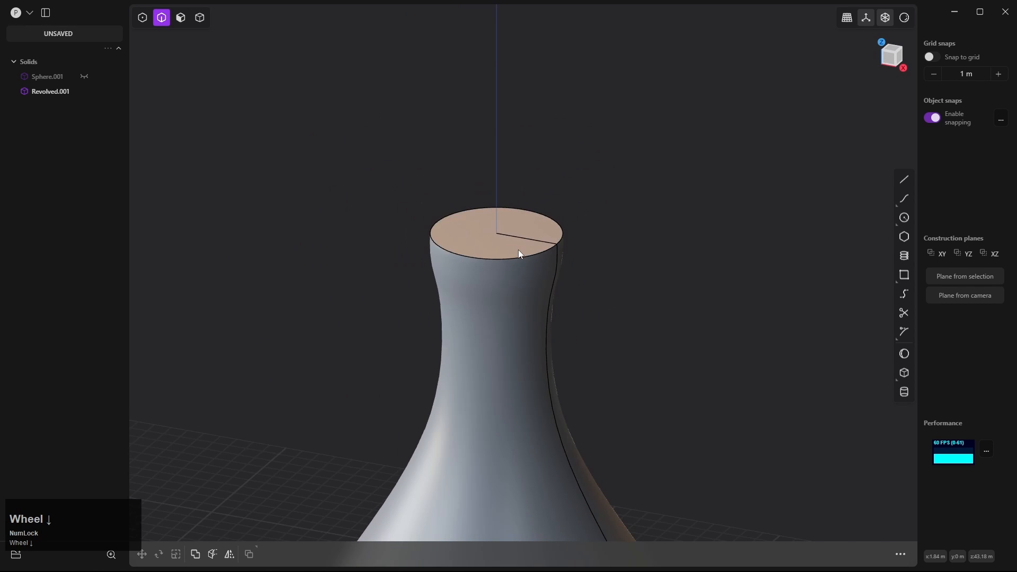
Try to hollow the bottle through its top face with a wall thickness of about 0.75 m
key("3")
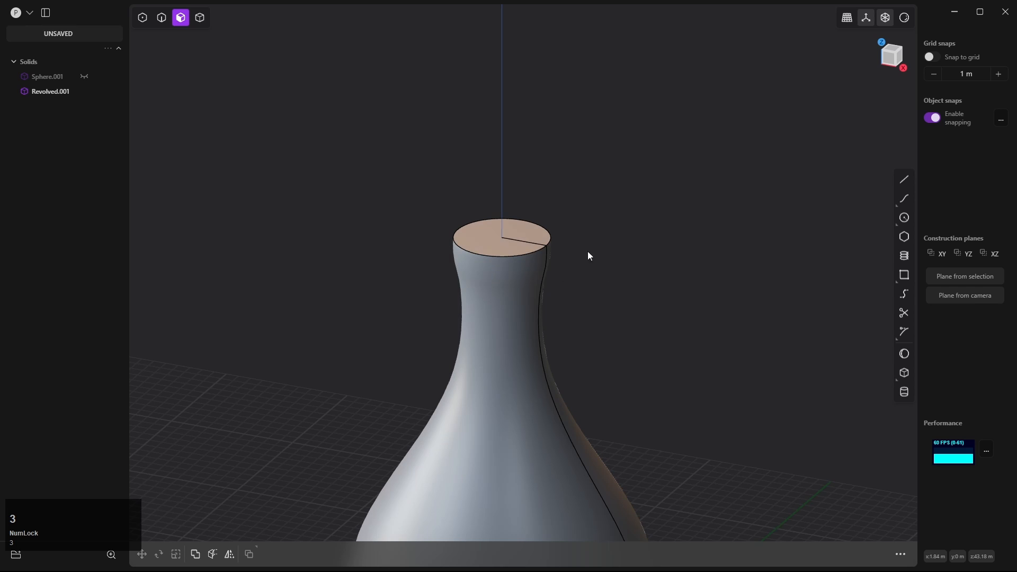
left_click(488, 240)
scroll(513, 249, "down", 5)
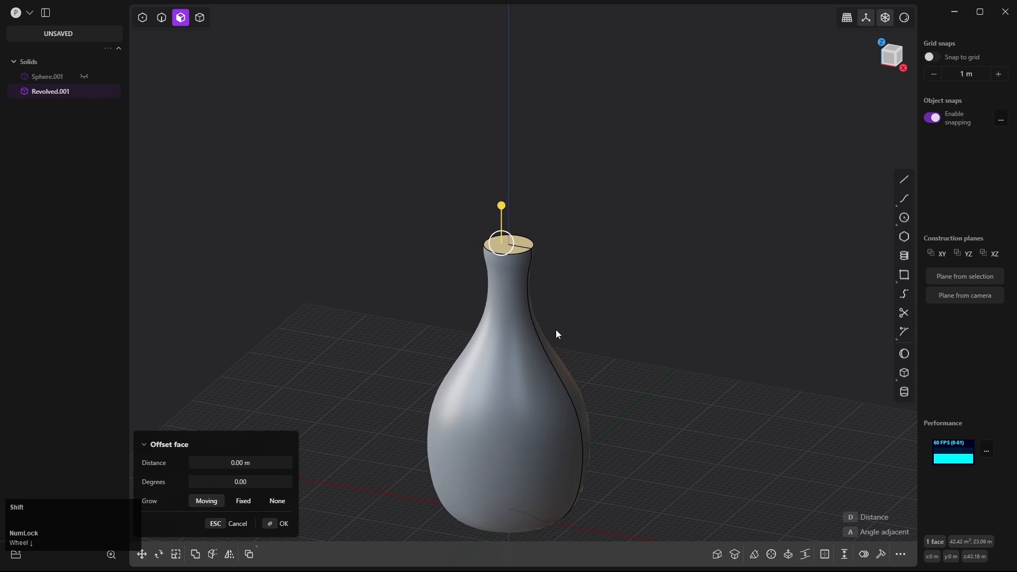
middle_click_drag(556, 329, 570, 307)
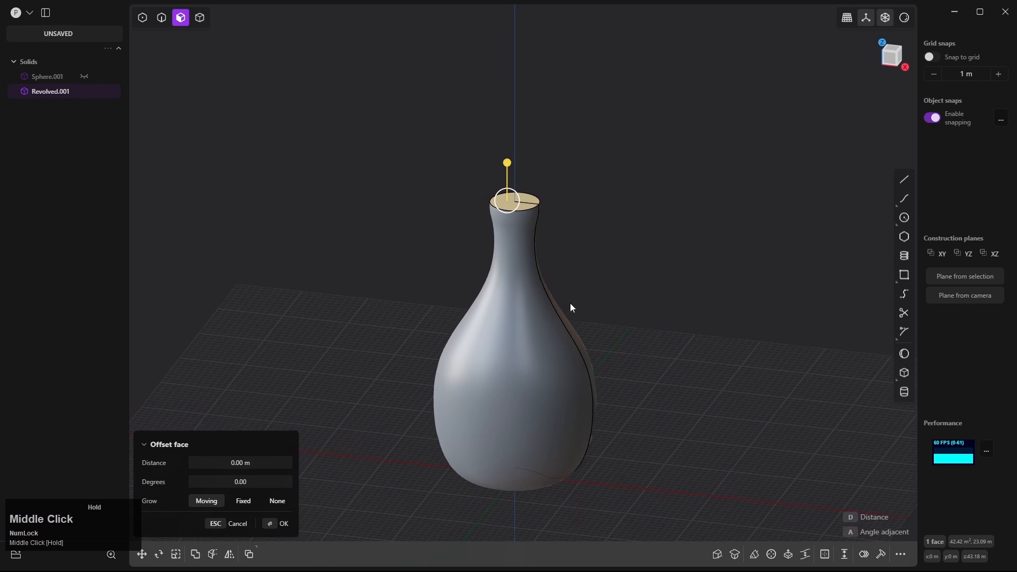
left_click(825, 554)
scroll(534, 118, "up", 3)
middle_click_drag(534, 118, 546, 193, "shift")
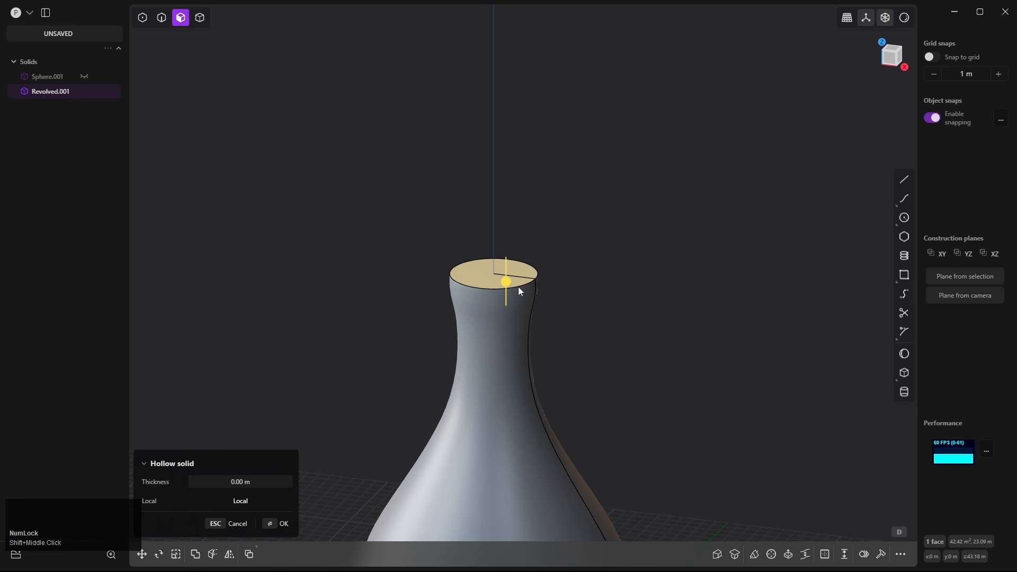
left_click_drag(506, 284, 535, 272)
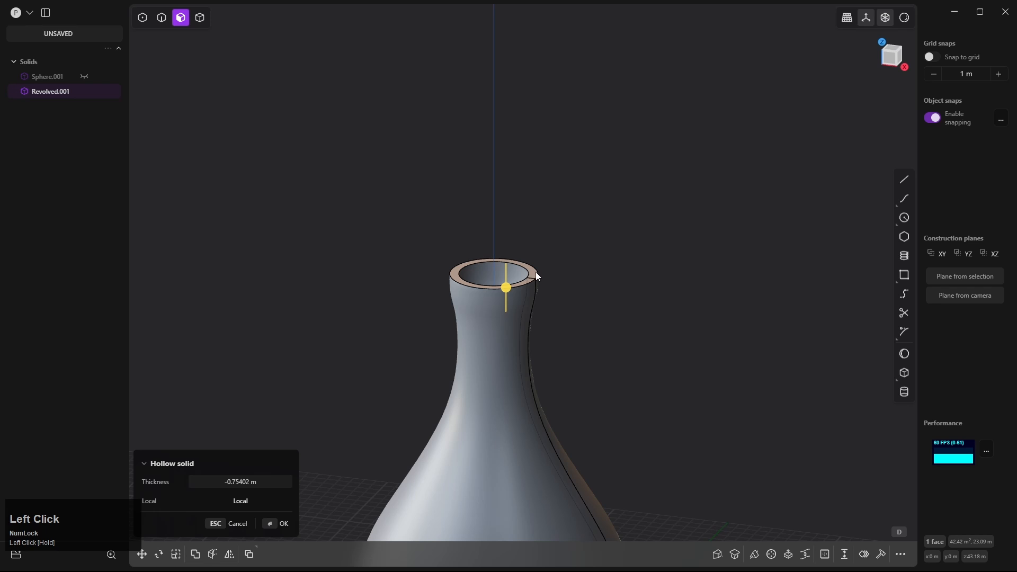
scroll(535, 273, "up", 5)
scroll(541, 271, "up", 3)
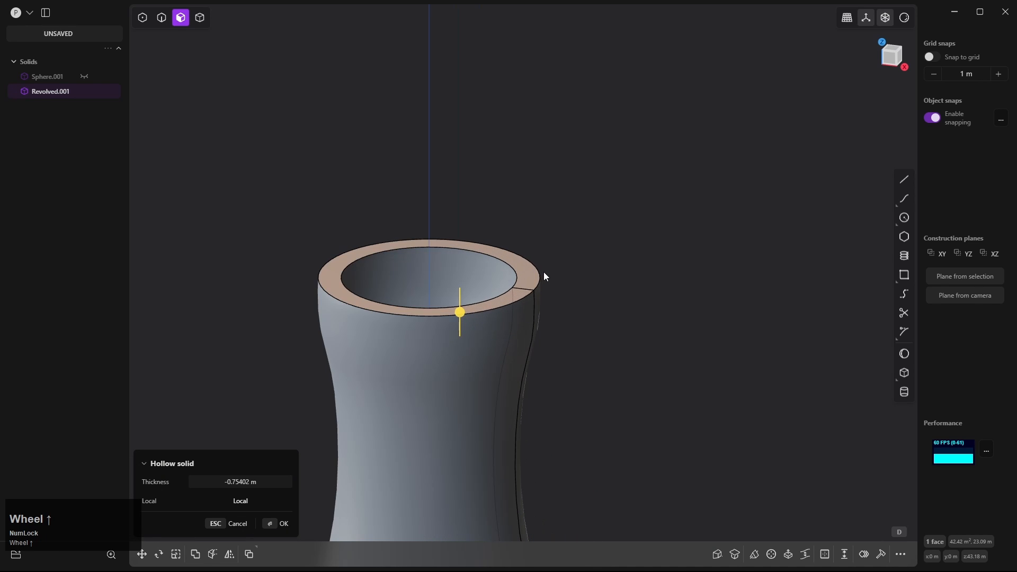
key("Escape")
Fillet the outer edge of the bottle's closed top face
key("2")
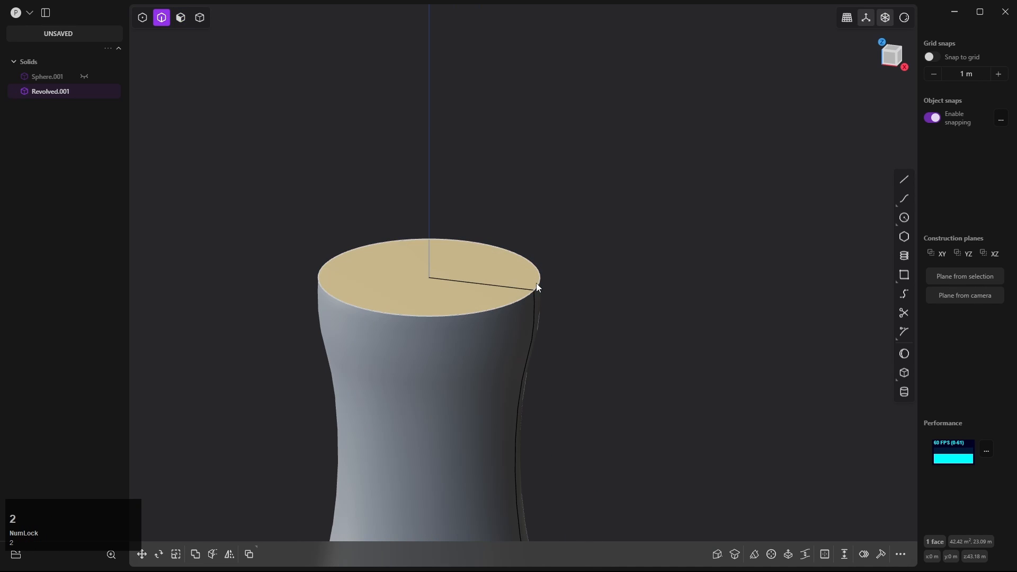
key("f")
left_click(541, 284)
left_click_drag(541, 283, 543, 280)
right_click(592, 313)
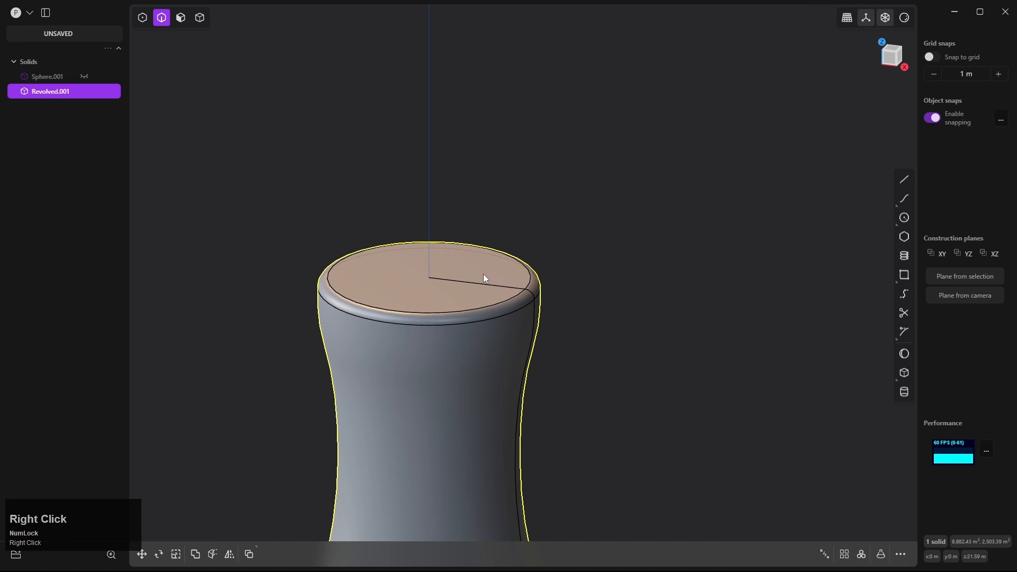
Try to hollow the bottle through its top face with the rim fillet already in place
key("3")
left_click(595, 208)
left_click(392, 276)
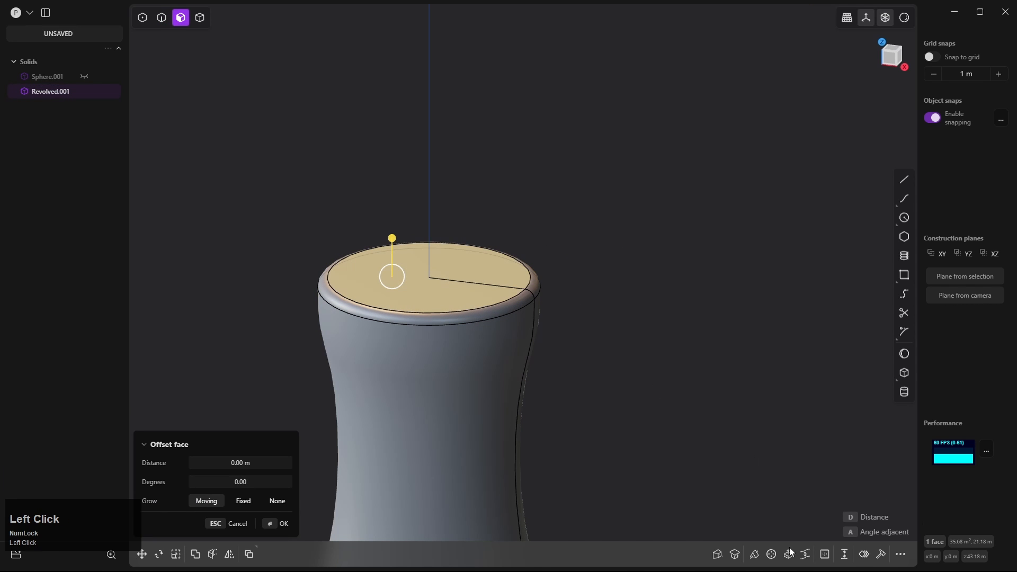
left_click(825, 554)
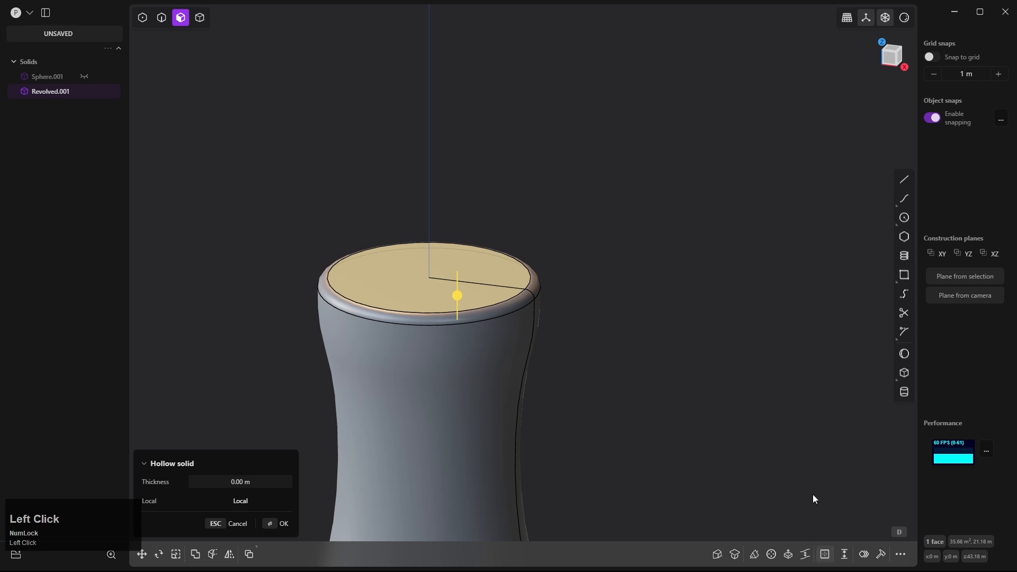
mouse_move(456, 294)
left_mouse_down()
mouse_move(456, 275)
mouse_move(459, 303)
mouse_move(459, 278)
mouse_move(460, 288)
left_mouse_up()
key("Escape")
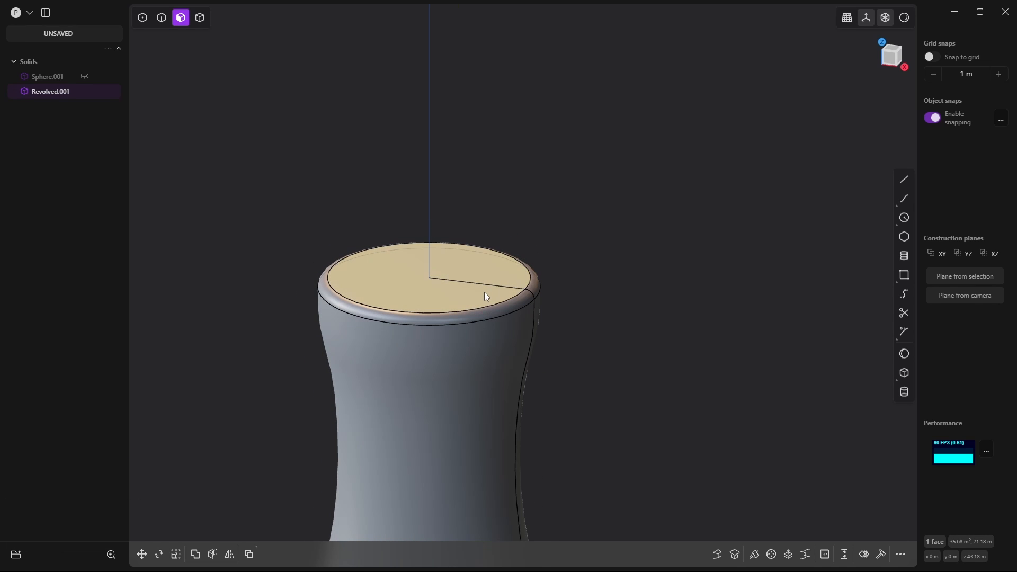
Undo the fillet on the bottle's top edge
key("ctrl+z")
key("ctrl+z")
key("ctrl+z")
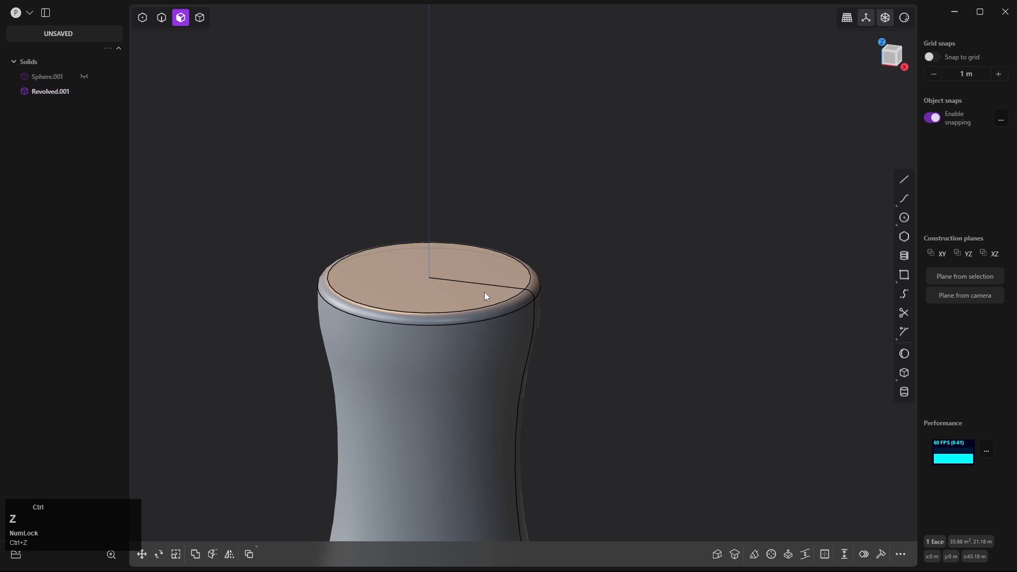
Hollow the bottle through its unfilleted top face with an inward wall thickness of about 0.43 m
left_click(480, 281)
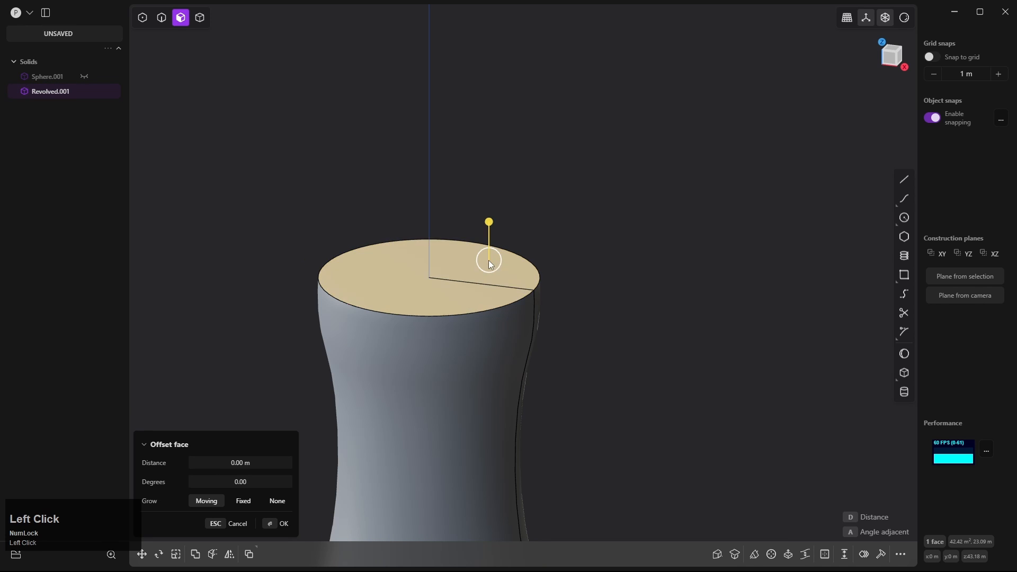
left_click(825, 554)
mouse_move(460, 300)
left_mouse_down()
mouse_move(460, 320)
mouse_move(460, 312)
left_mouse_up()
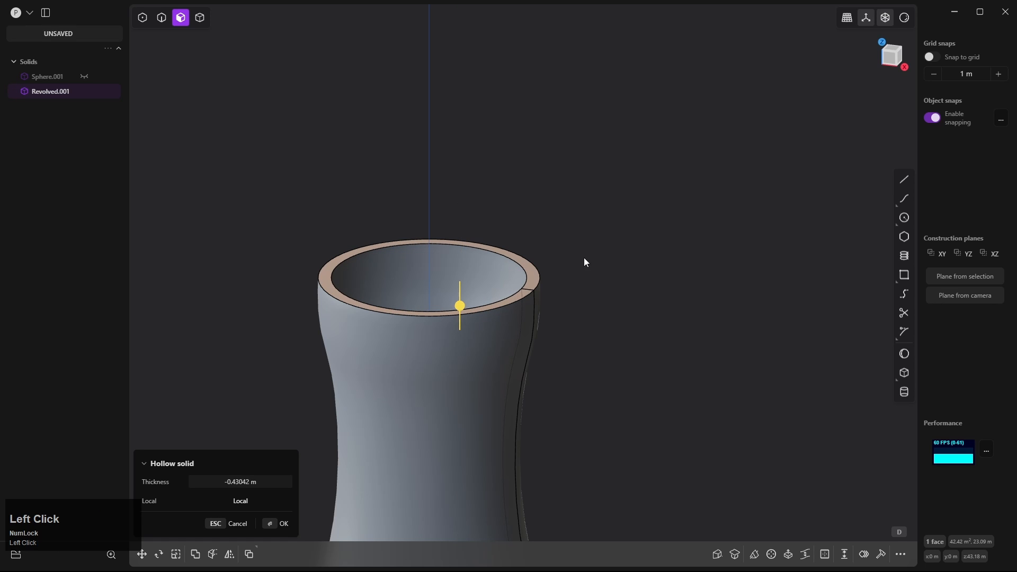
key("2")
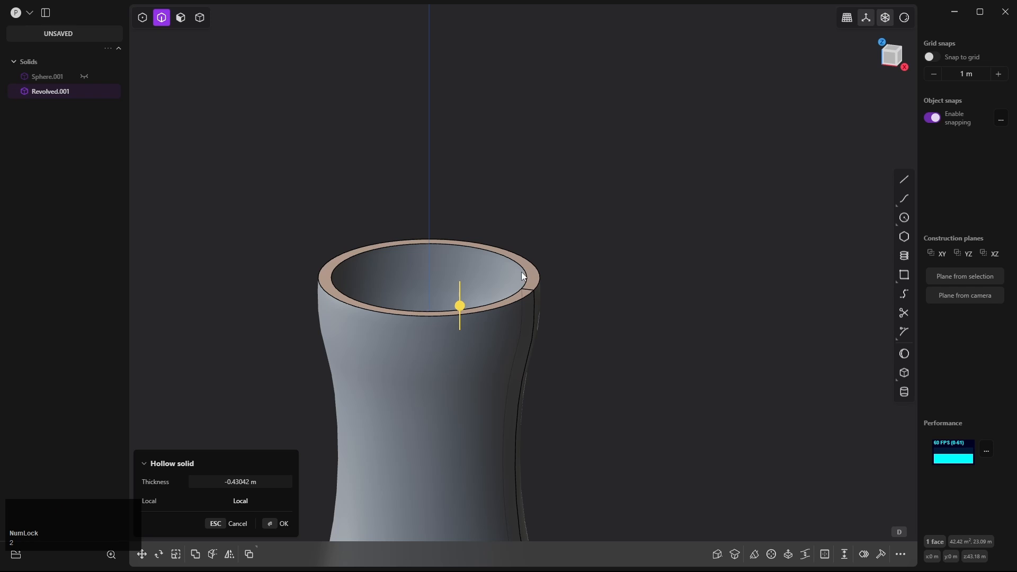
right_click(551, 253)
Fillet the inner and outer edges of the bottle's rim together at a distance of about 0.094 m
key("2")
left_click(520, 267)
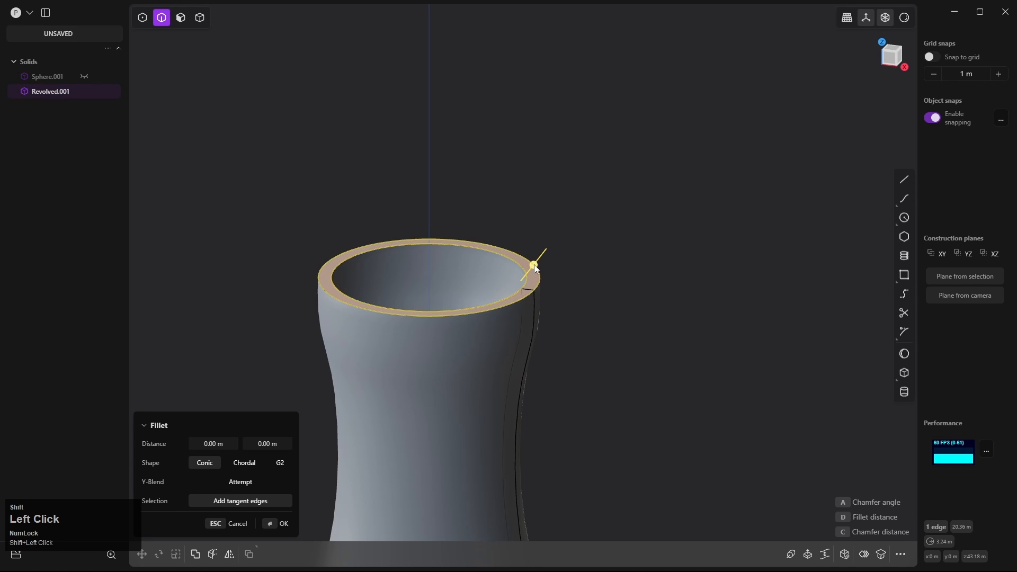
key("b")
key("d")
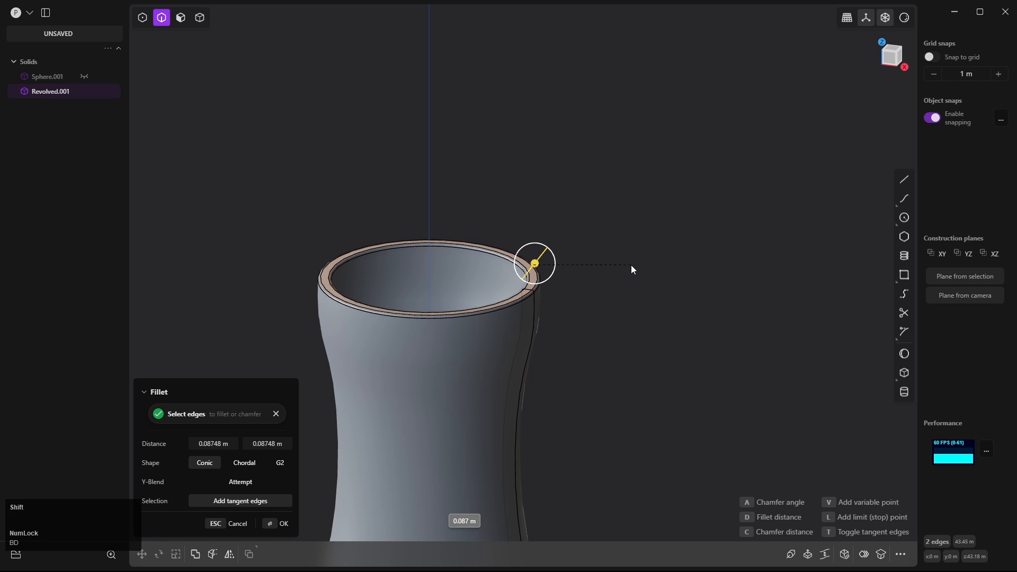
left_click(632, 267)
right_click(628, 268)
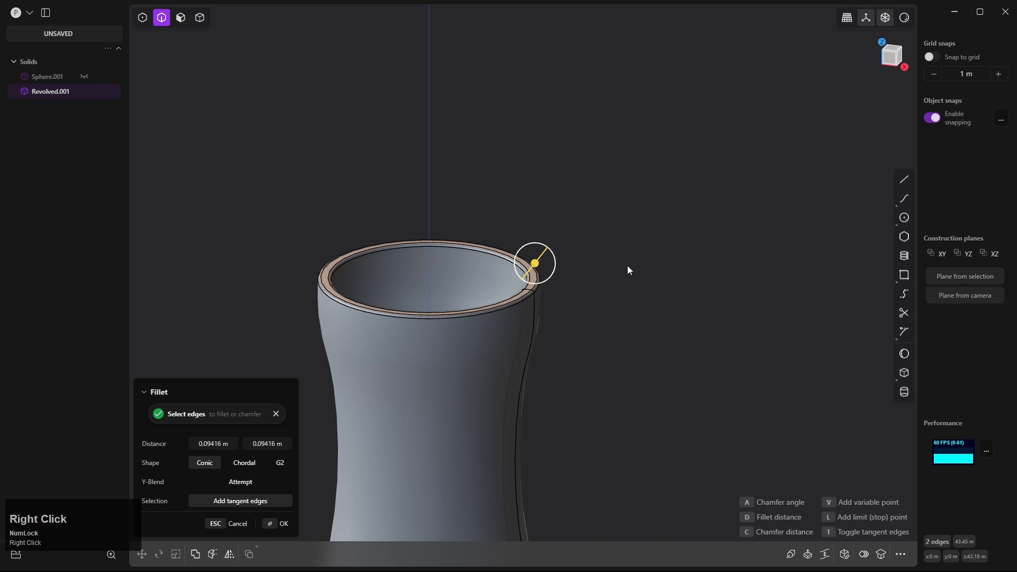
middle_click_drag(627, 267, 604, 274)
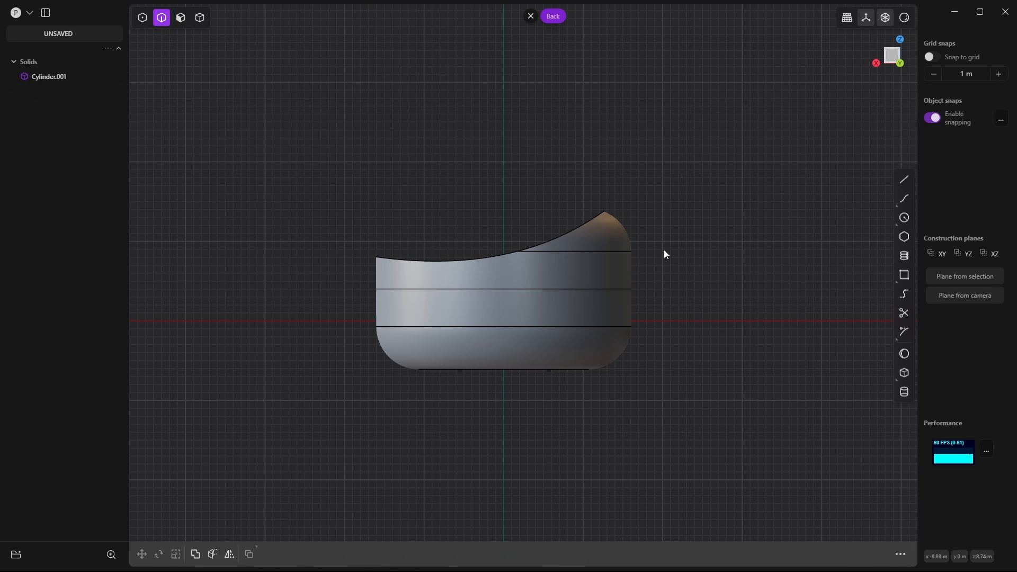
Mirror the curved-top cylinder across a freestyle plane along the X axis through its middle edge, slicing it down the mirror plane
middle_click_drag(655, 248, 682, 290)
middle_click(670, 293, "alt")
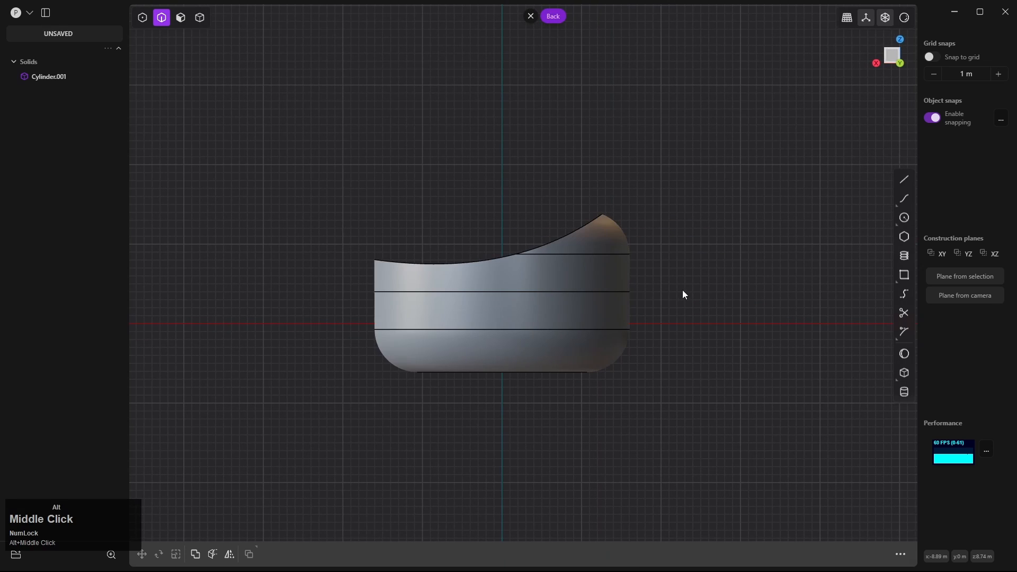
key("4")
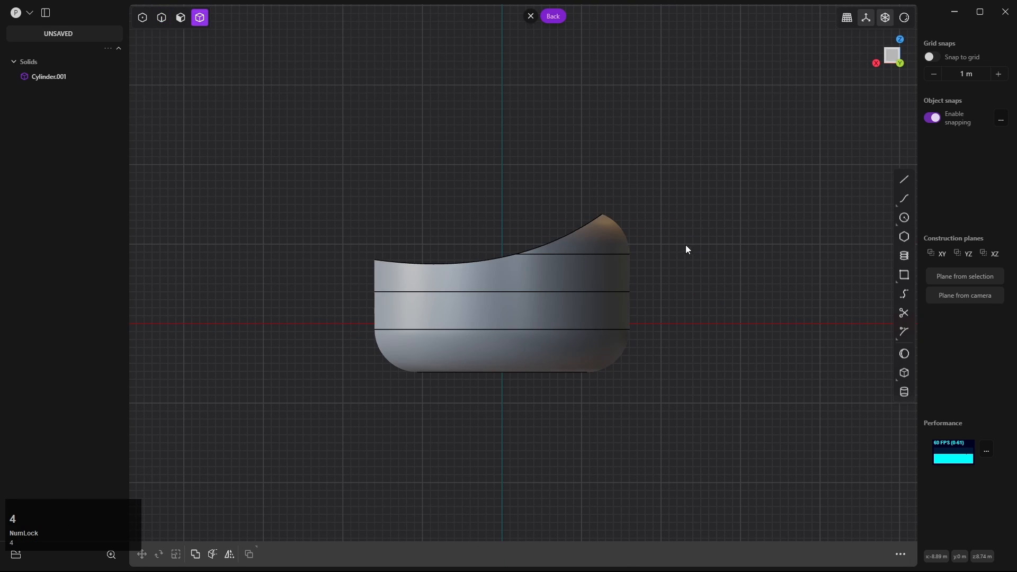
left_click(577, 274)
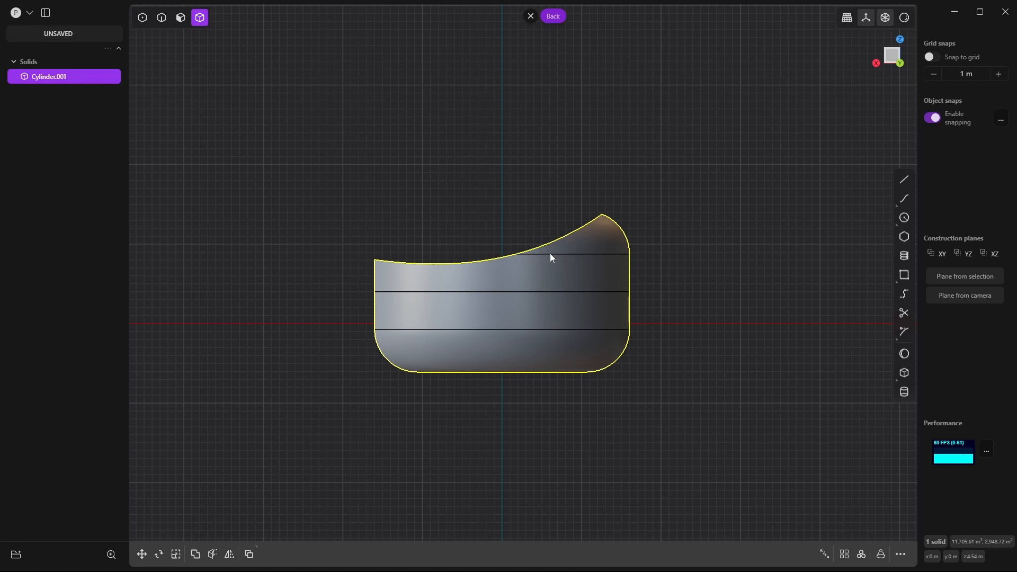
key("alt+x")
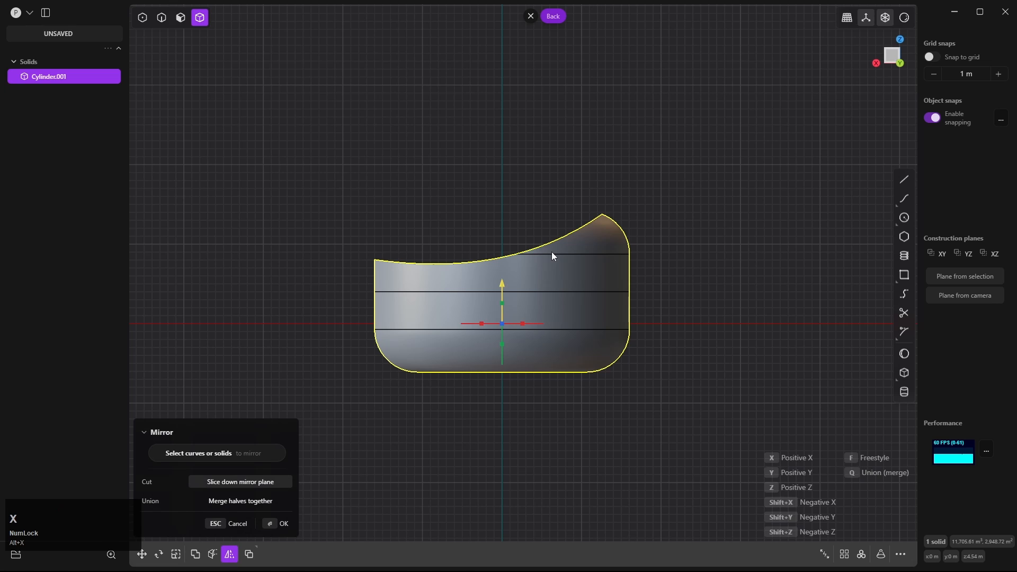
left_click(439, 292)
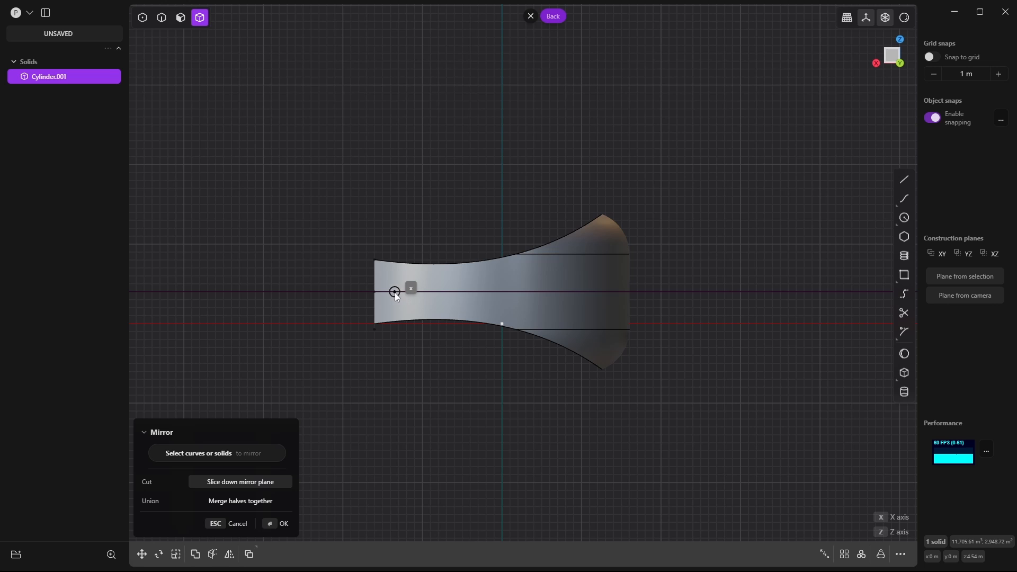
left_click(394, 292)
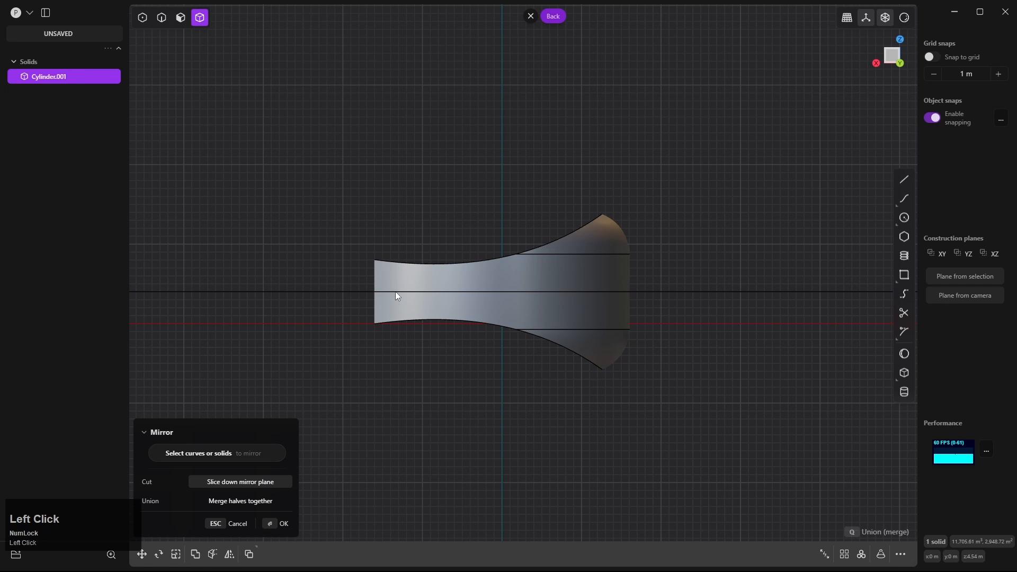
middle_click_drag(395, 291, 428, 263)
middle_click(429, 263, "alt")
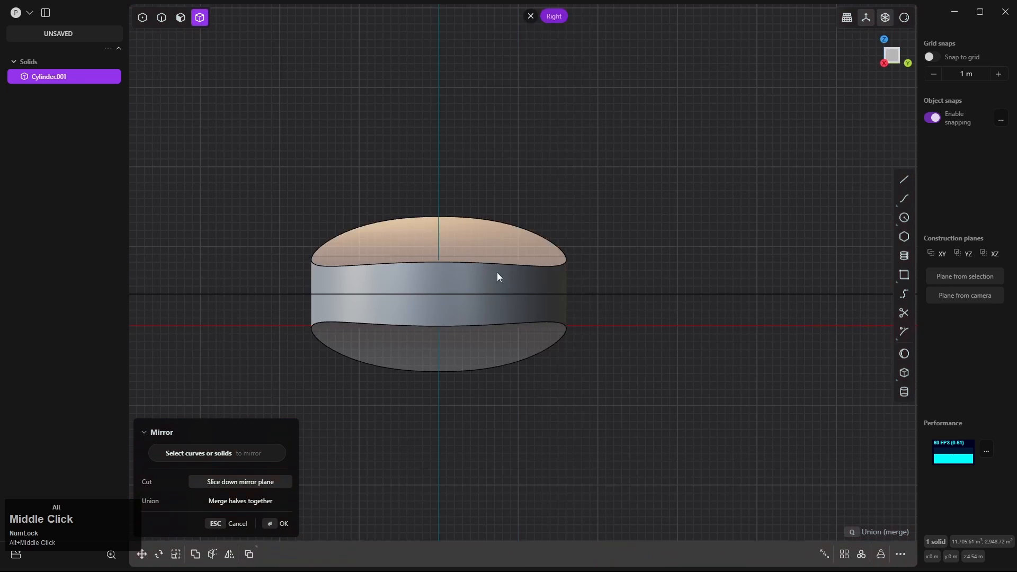